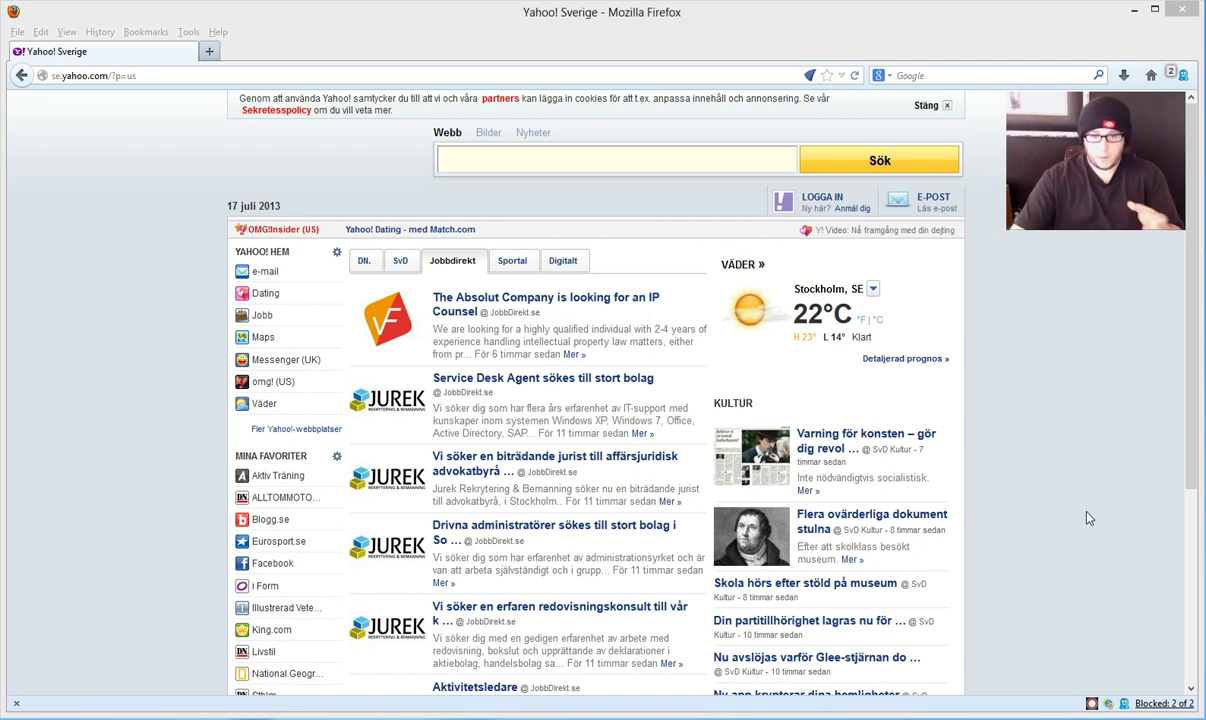
Step: Check the list of trackers blocked on the Yahoo page, showing and closing it twice
click(1085, 512)
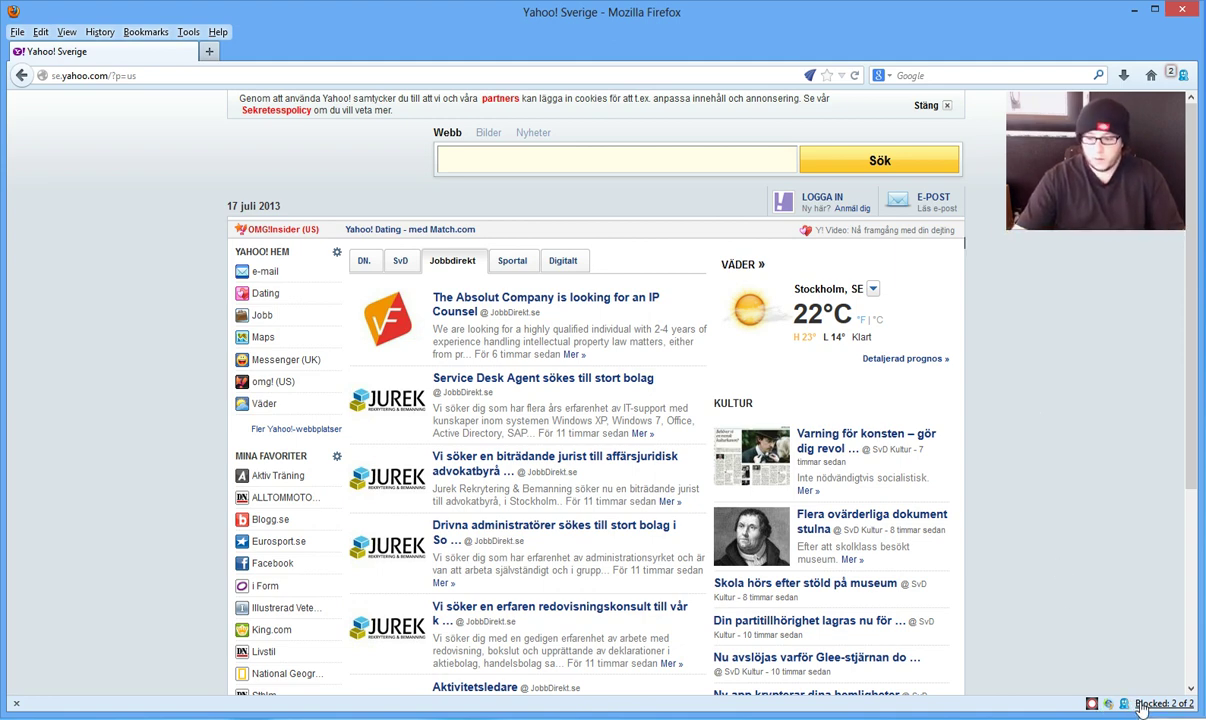
click(1141, 706)
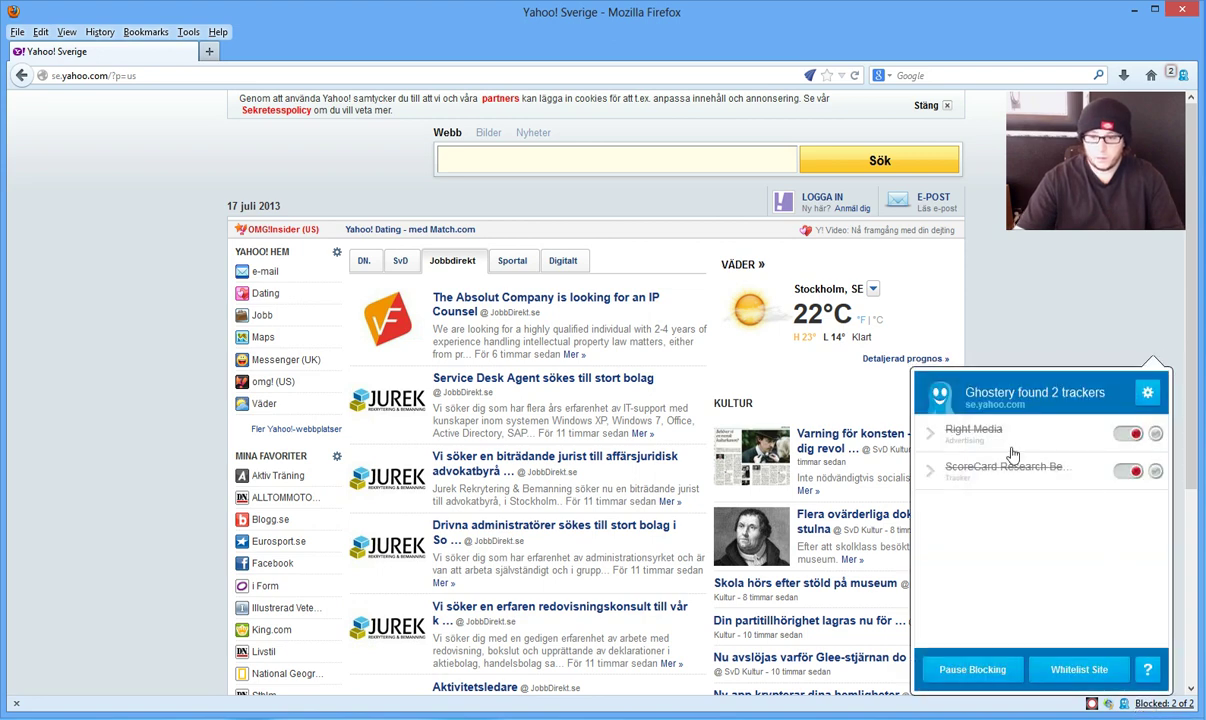
click(1079, 343)
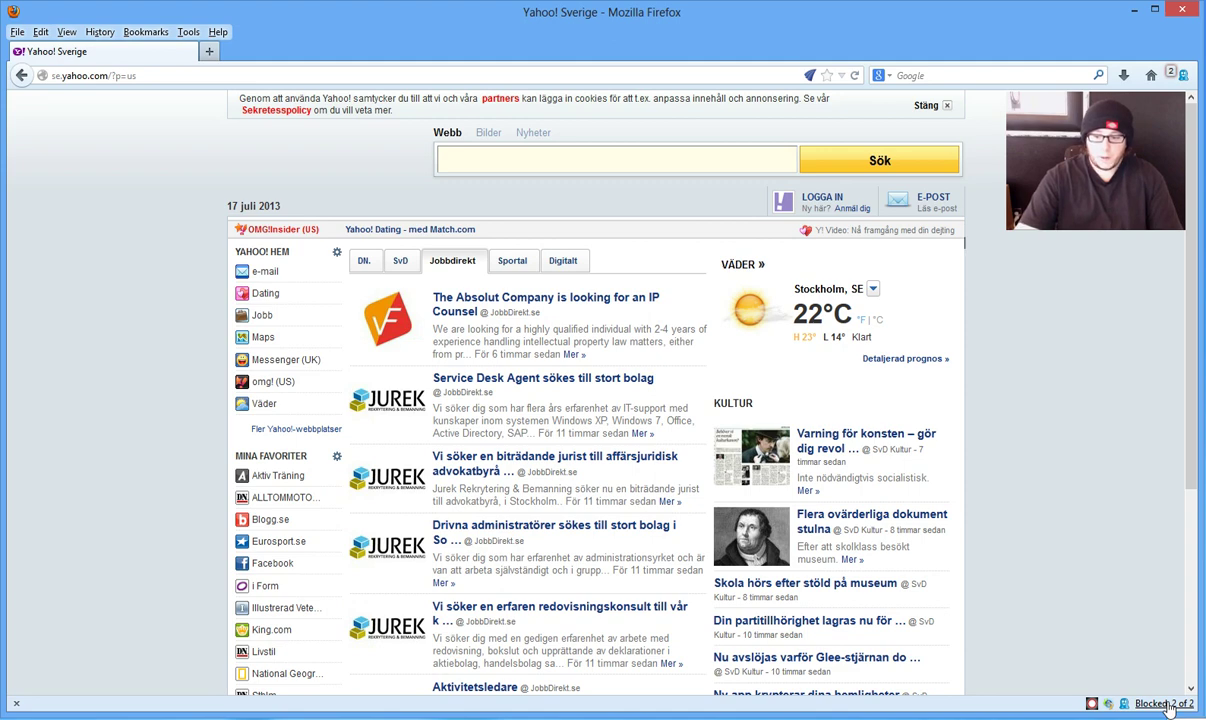
click(1170, 706)
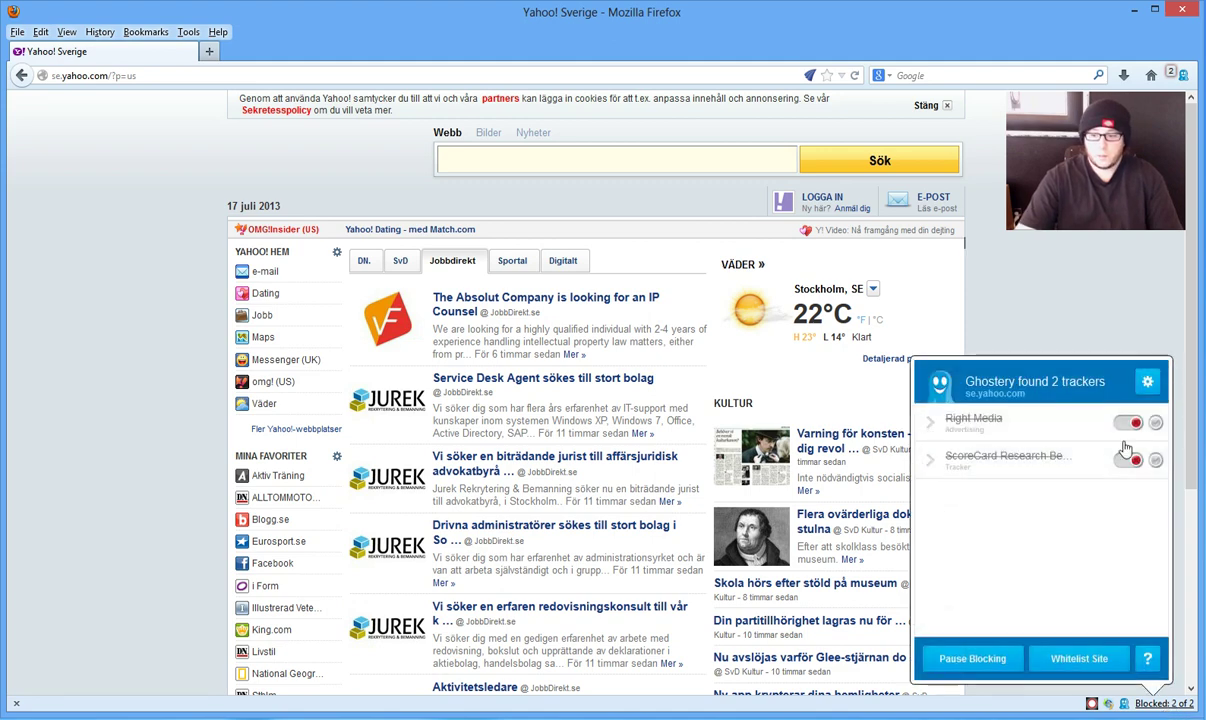
click(1124, 336)
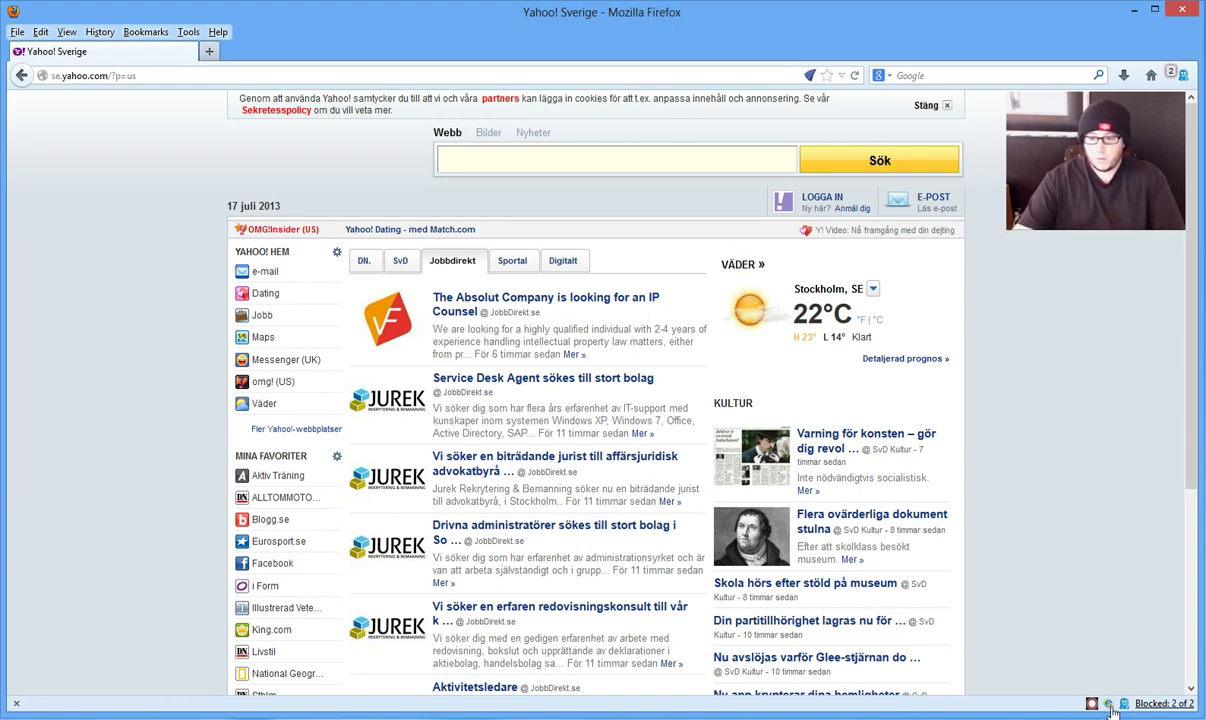
Step: Enlarge HttpFox, start capturing, reload Yahoo and show the se.yahoo.com request's headers
click(1108, 703)
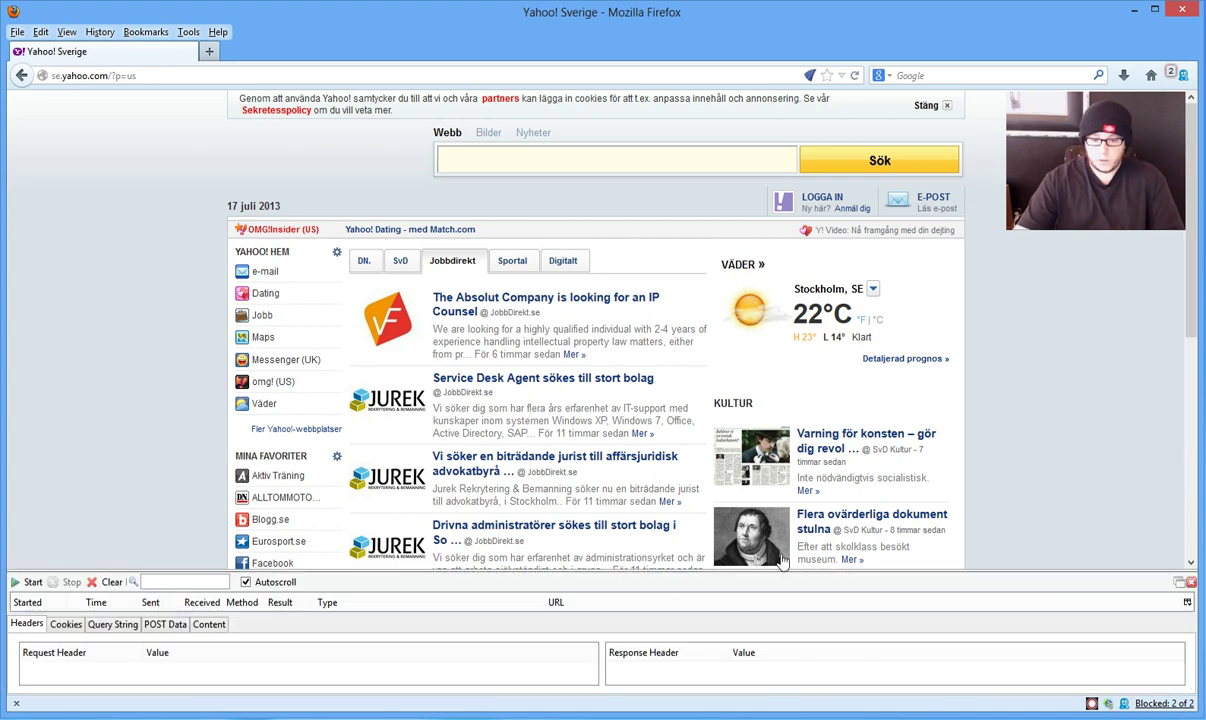
drag(781, 574, 799, 398)
click(28, 412)
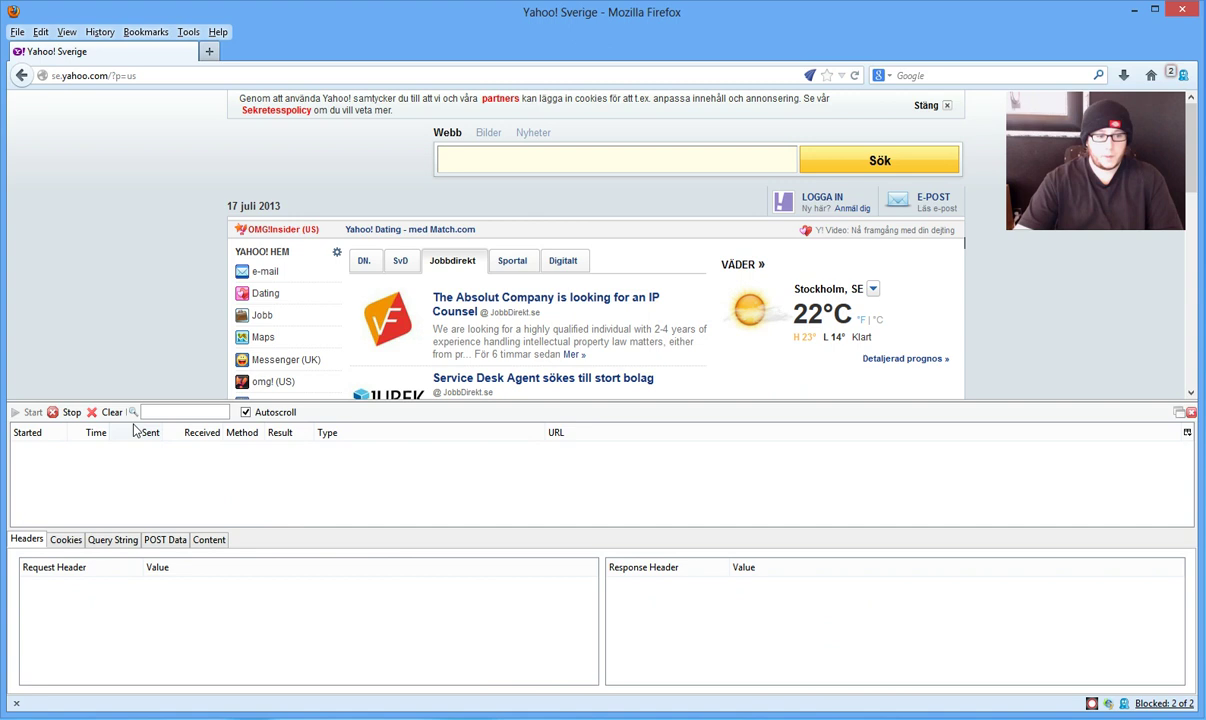
click(855, 77)
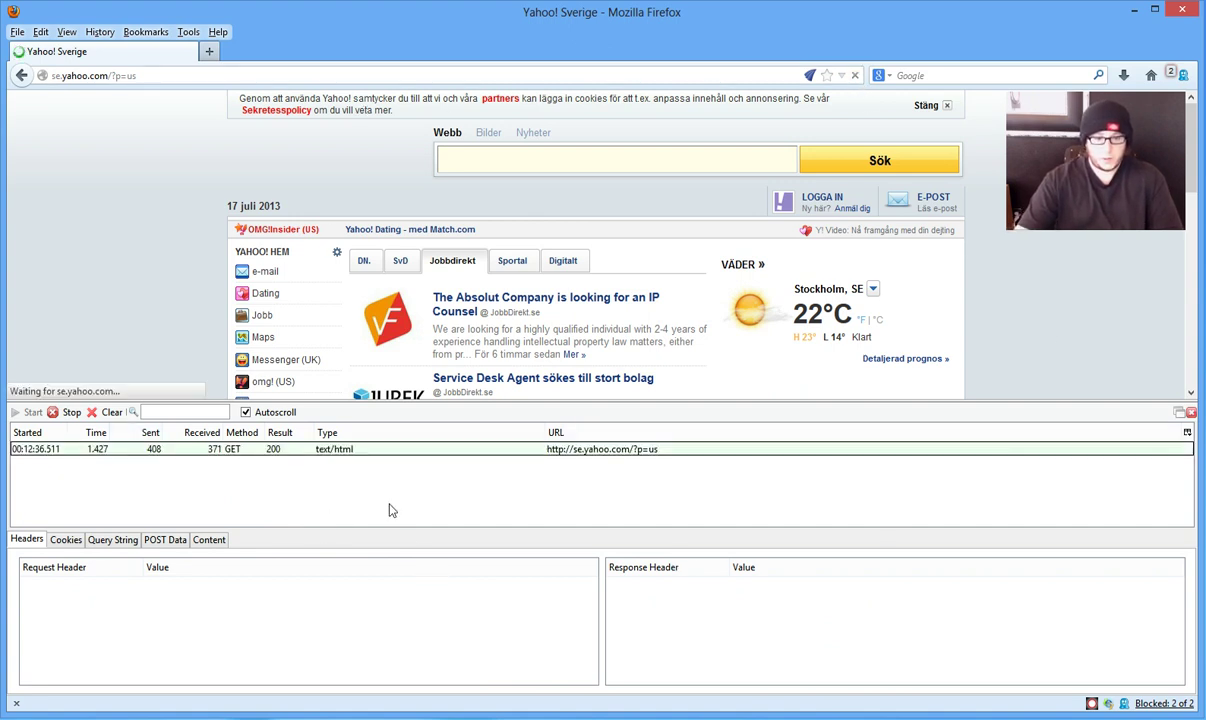
click(432, 452)
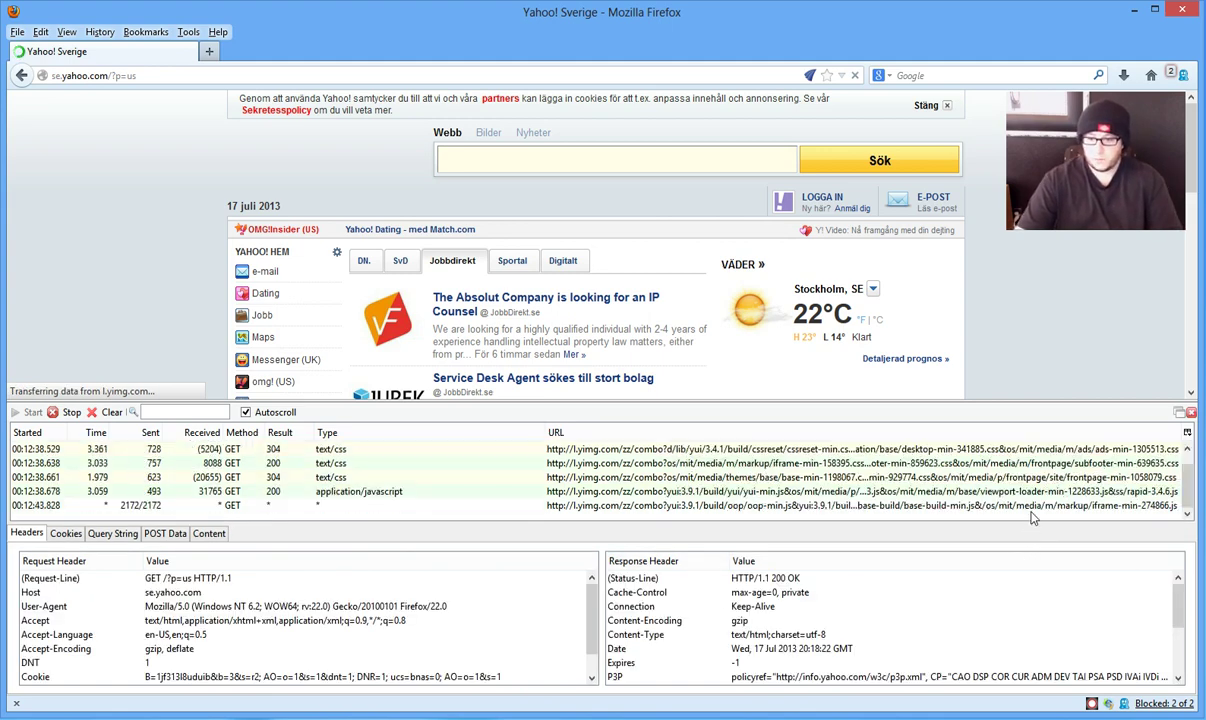
Step: Inspect the Set-Cookie and Via response headers, then show setHomePage-min-383789.js request headers
scroll(1172, 635, down, 1)
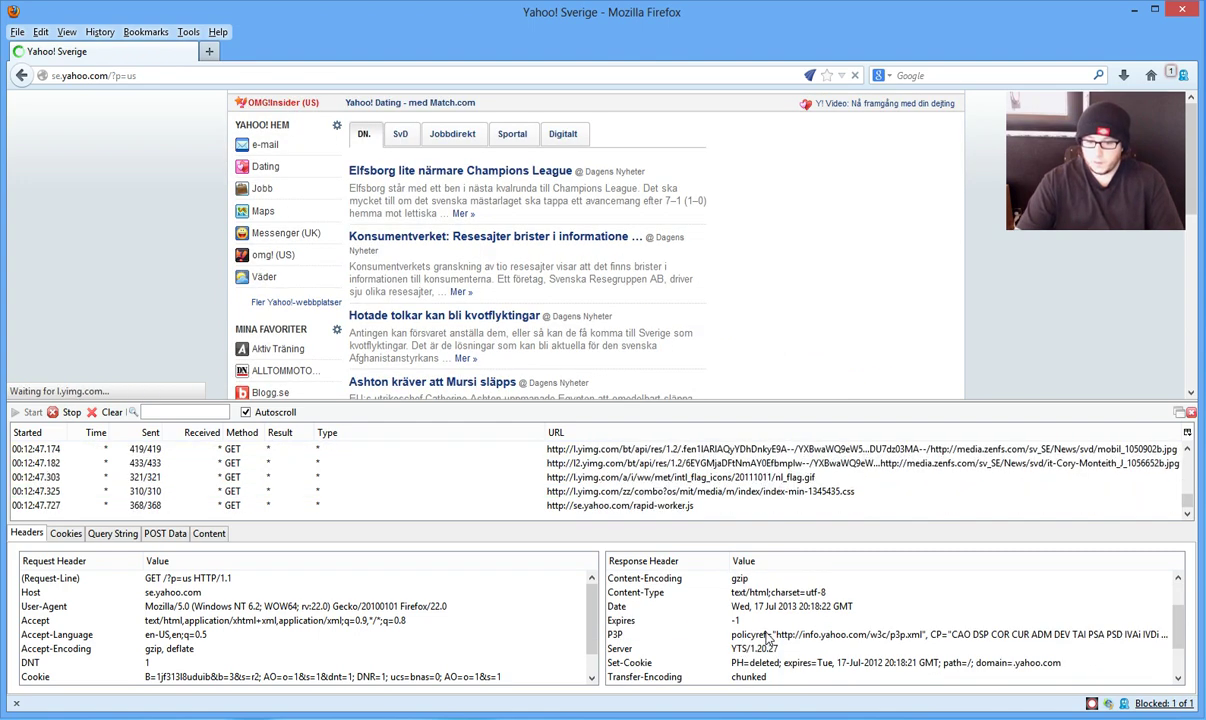
scroll(750, 652, down, 1)
click(850, 621)
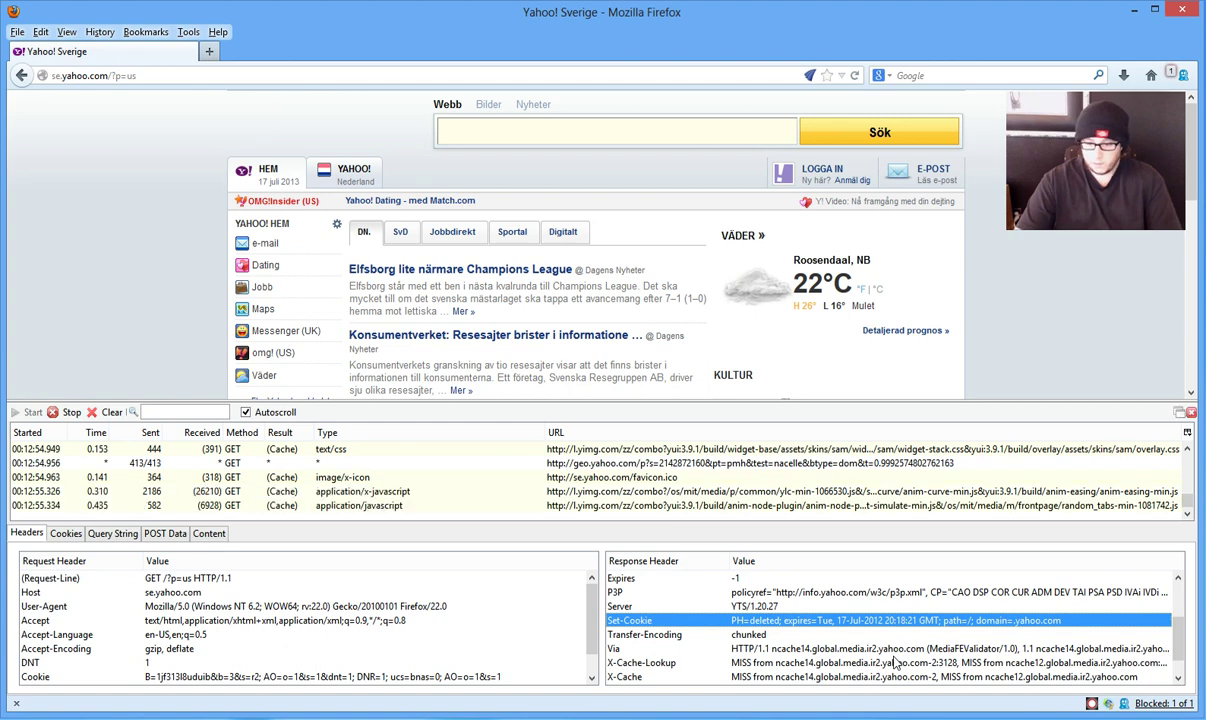
scroll(895, 662, down, 1)
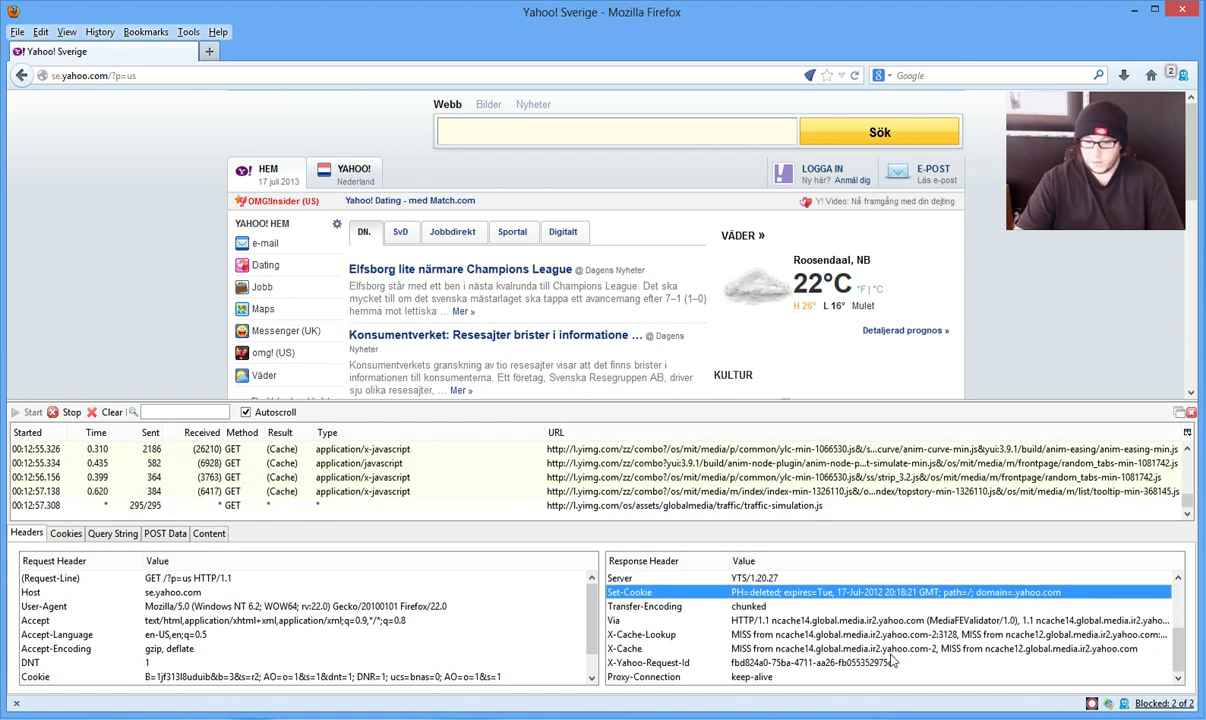
key(Down)
key(Down)
key(Down)
key(Down)
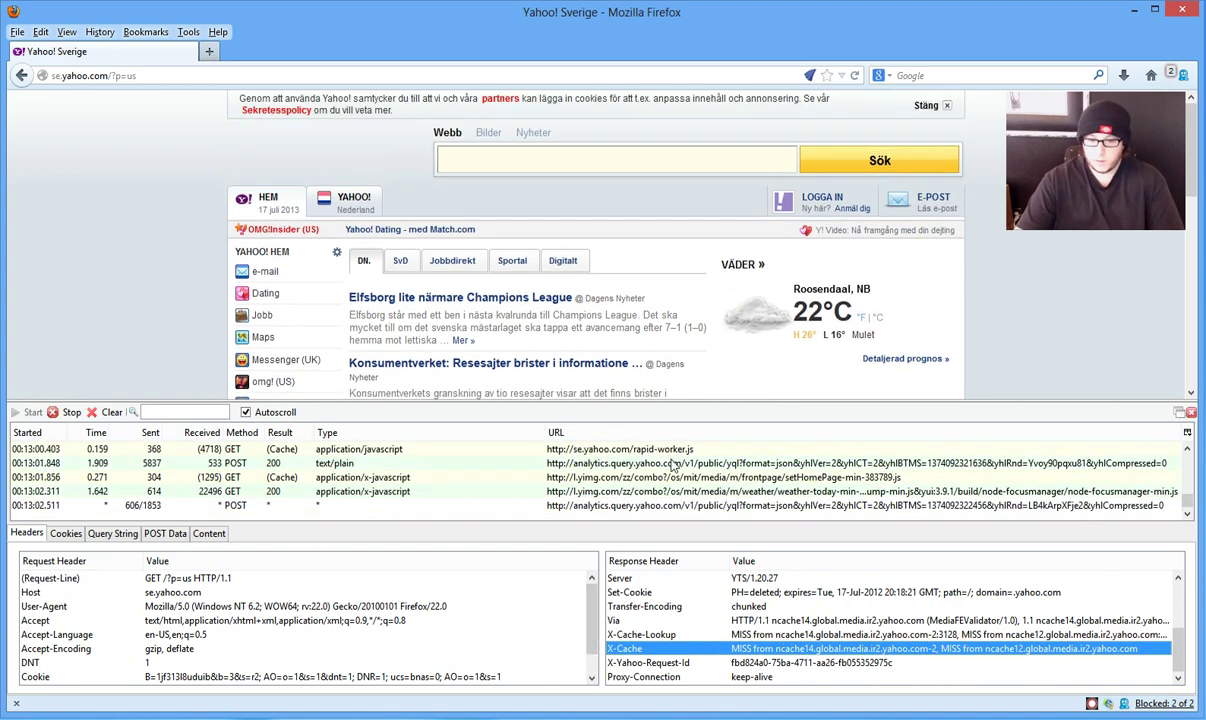
click(673, 465)
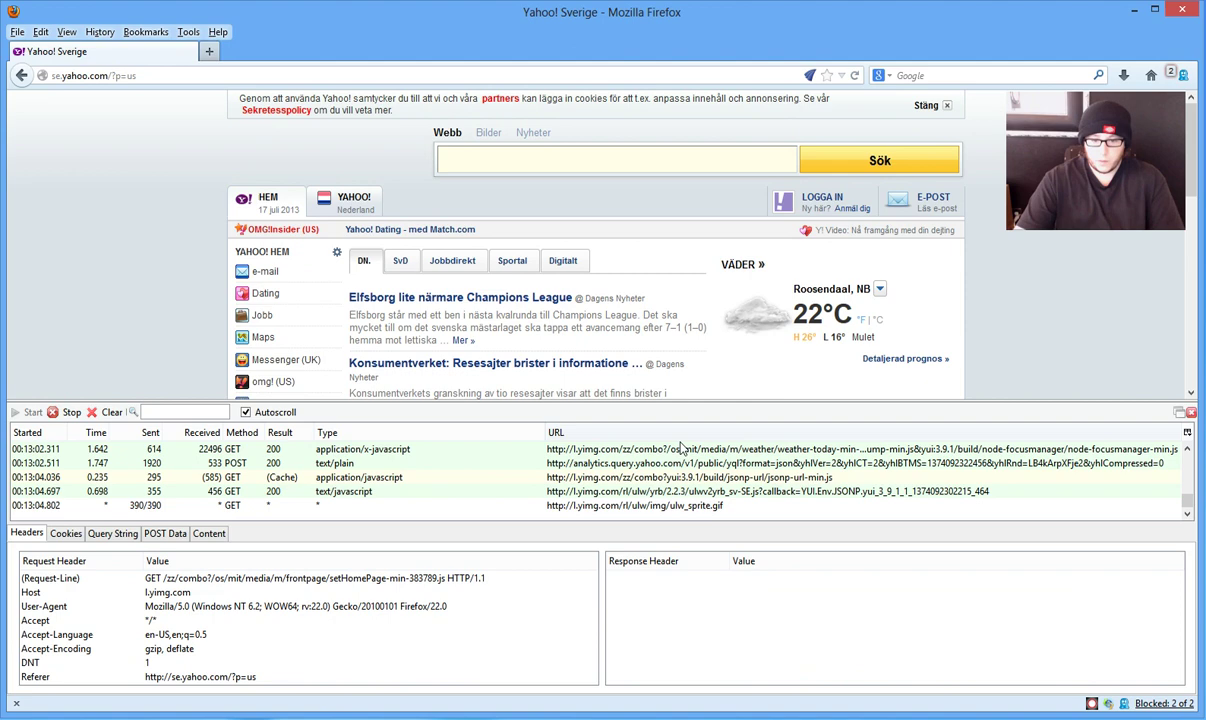
Step: Show the weather-today script's headers, highlighting User-Agent, Referer and Connection request headers
click(680, 449)
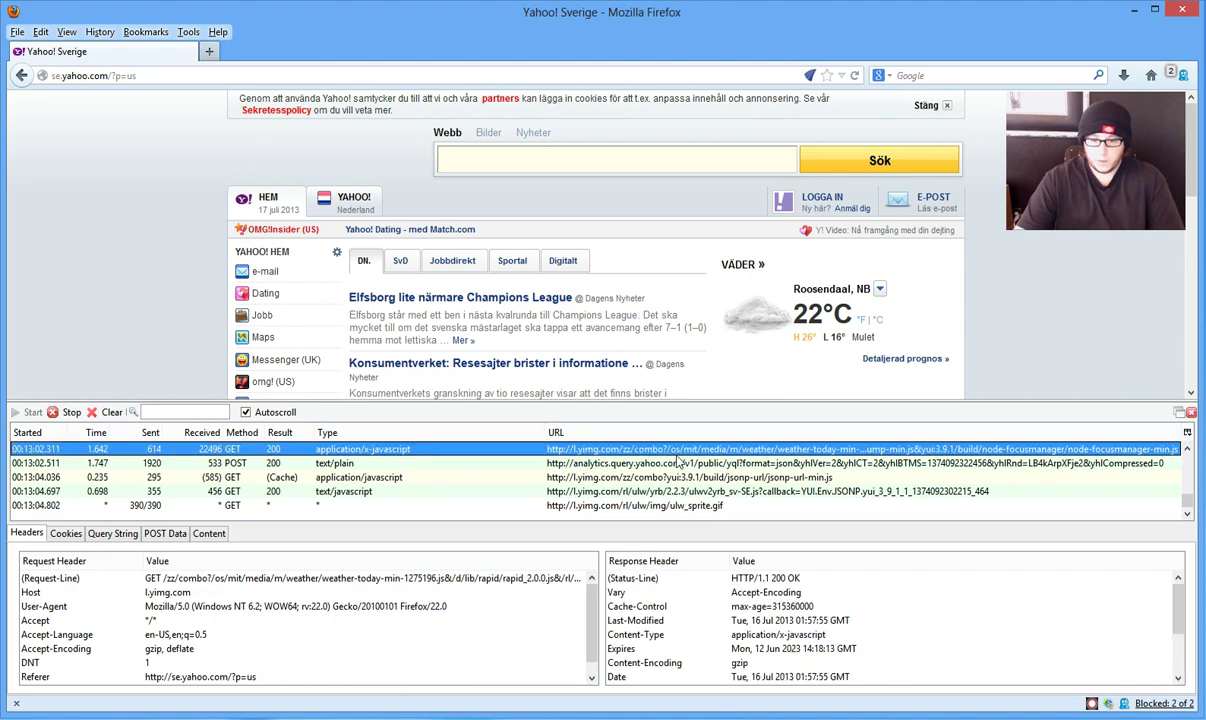
click(1177, 631)
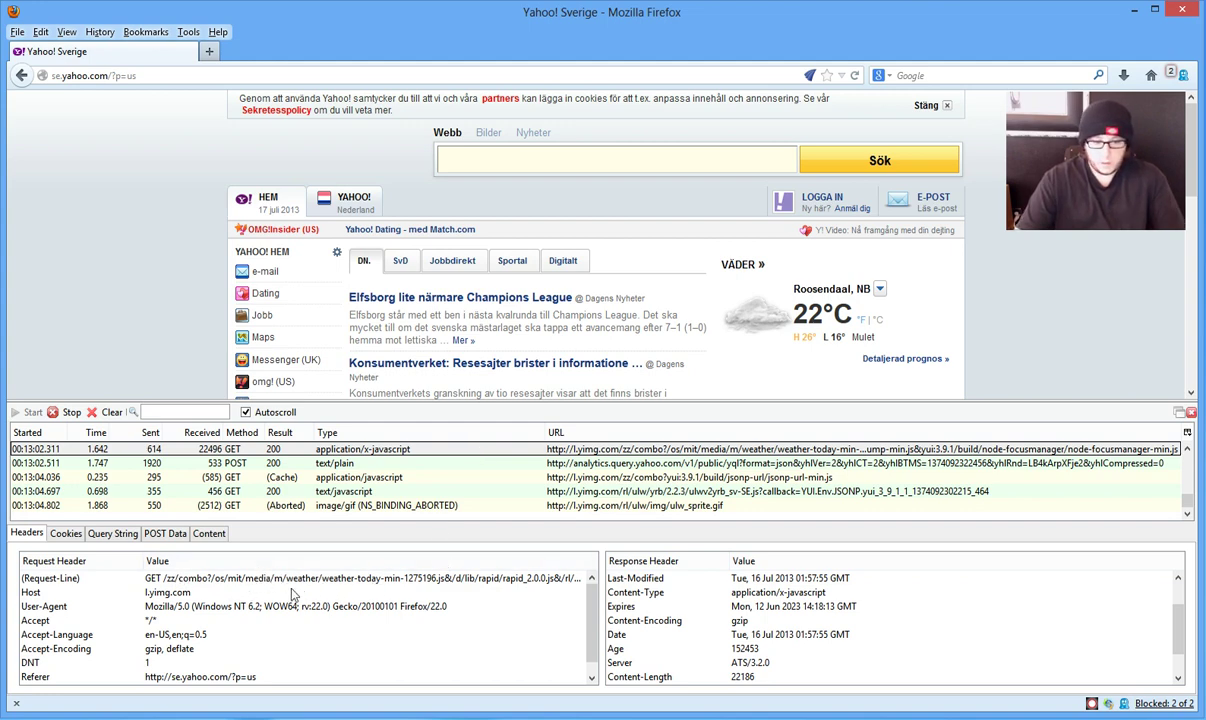
scroll(560, 600, down, 1)
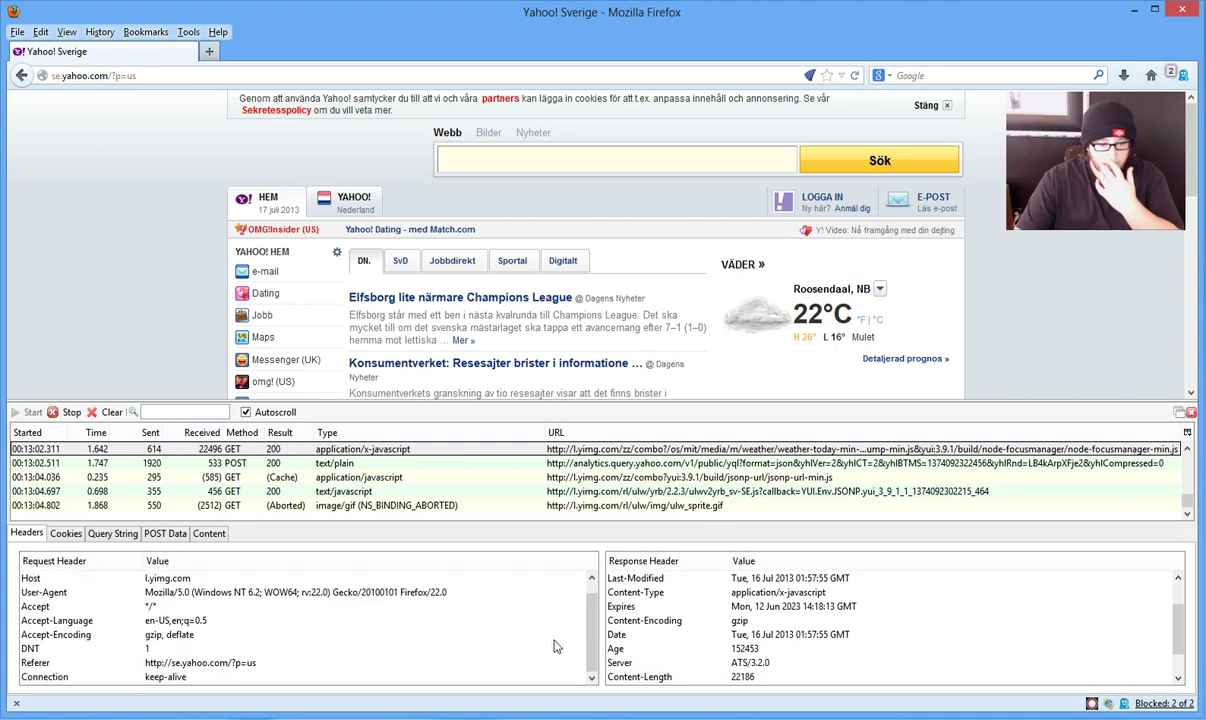
click(148, 592)
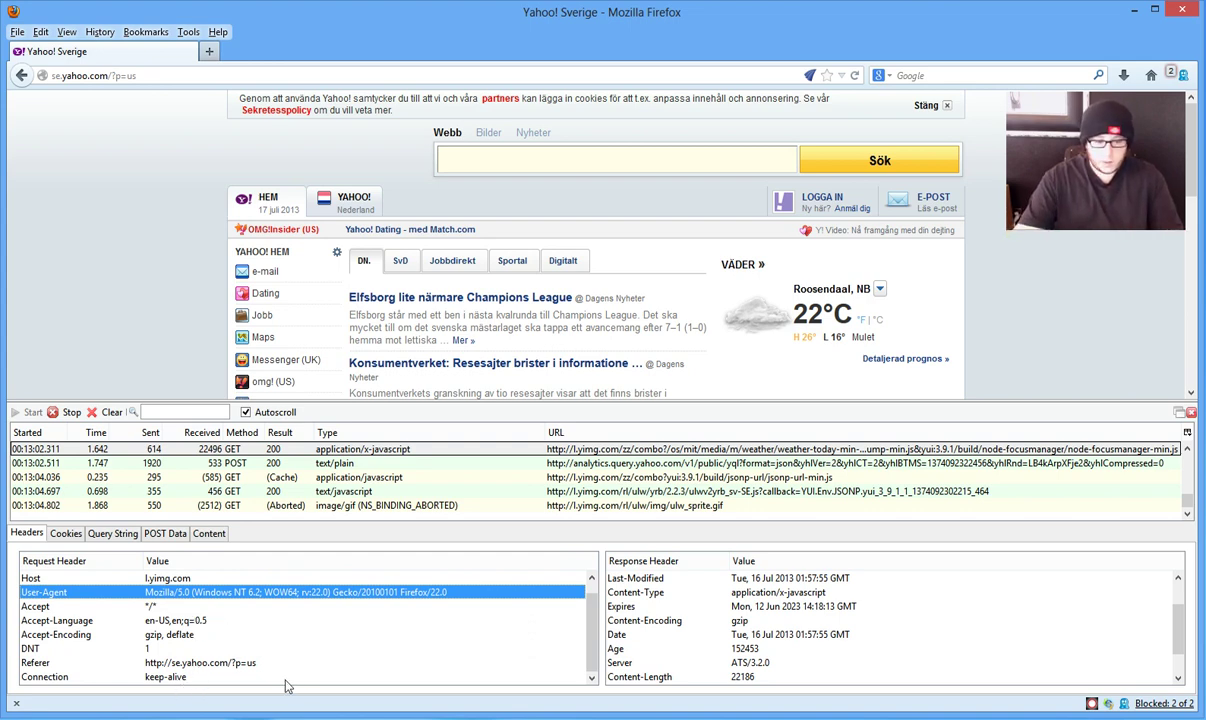
click(120, 663)
click(216, 678)
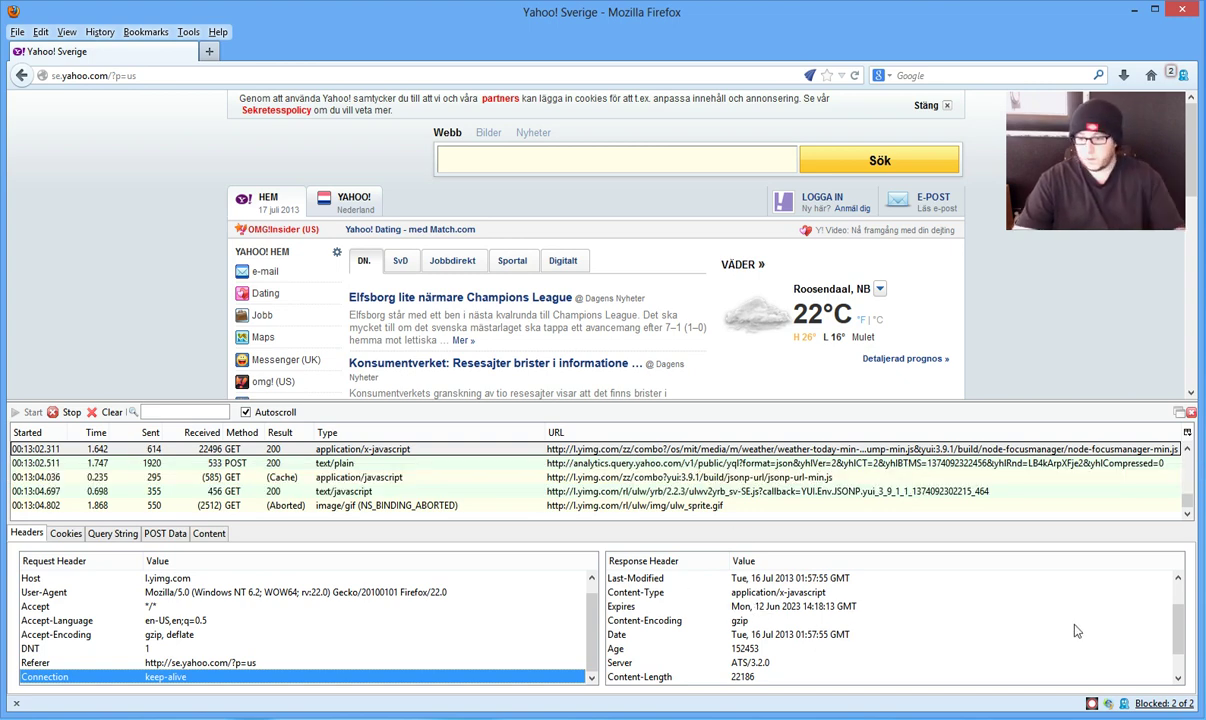
Step: Inspect Via, Proxy-Connection, Content-Encoding, Content-Type and Expires, then select the analytics POST request
drag(1180, 630, 1180, 652)
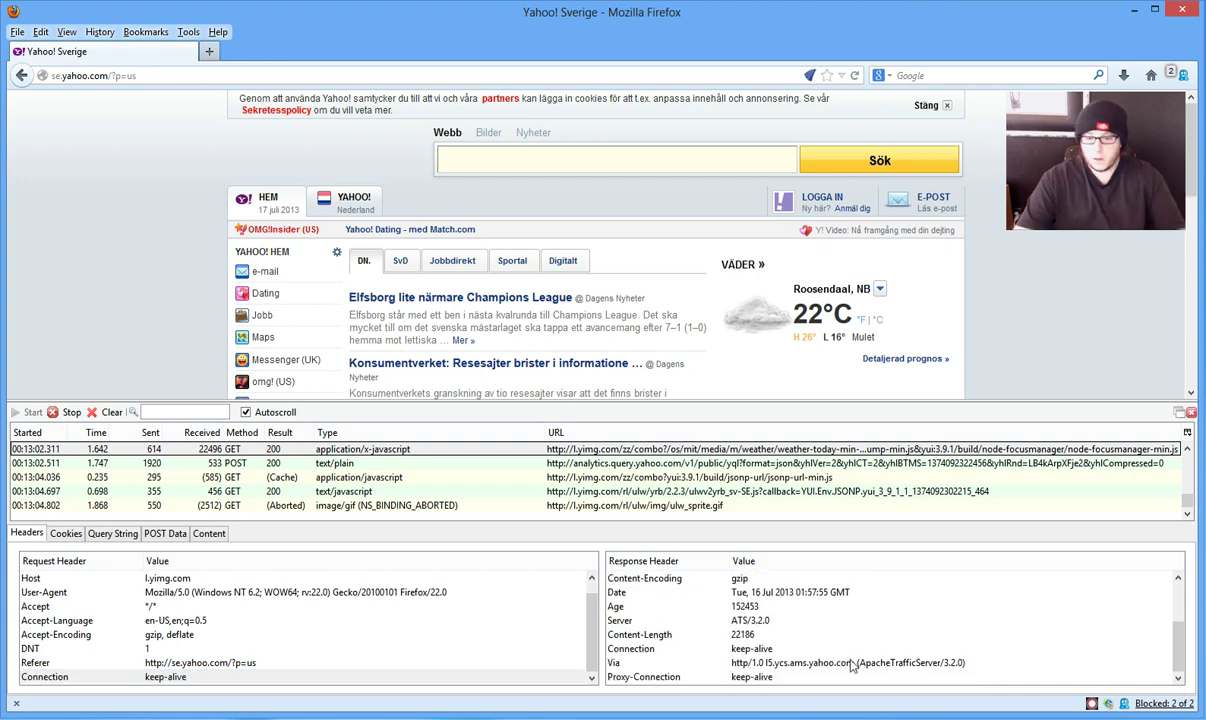
click(847, 664)
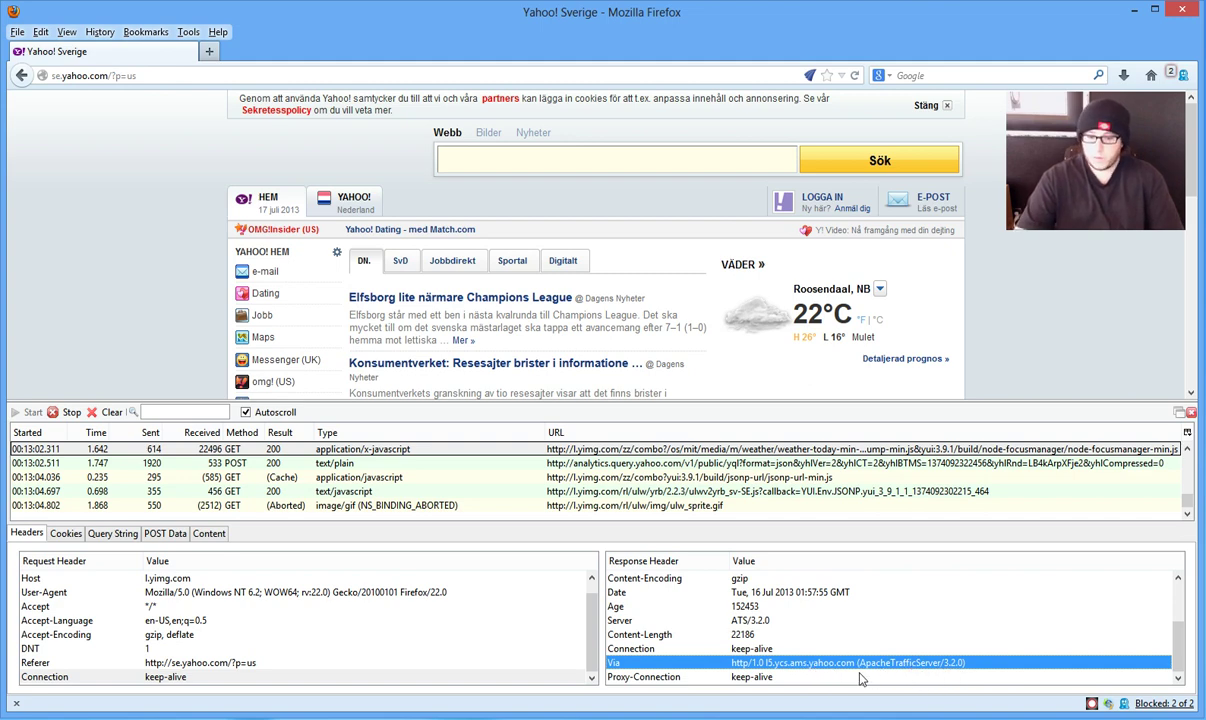
click(815, 679)
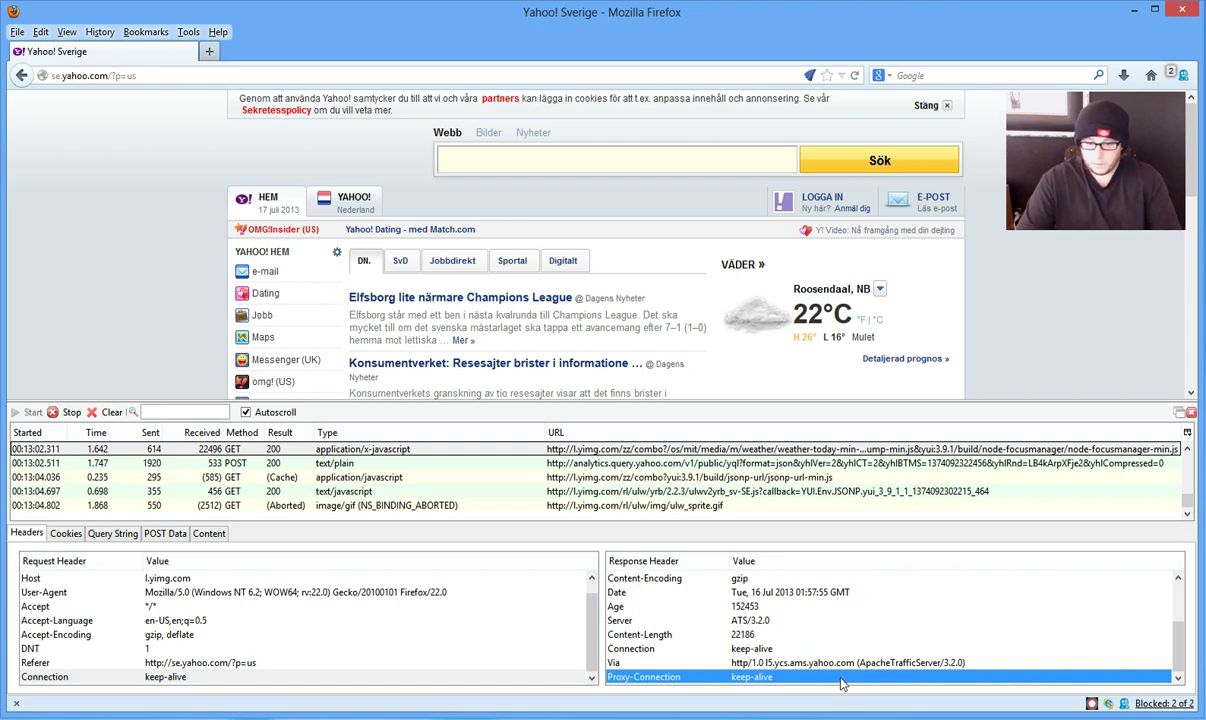
click(762, 580)
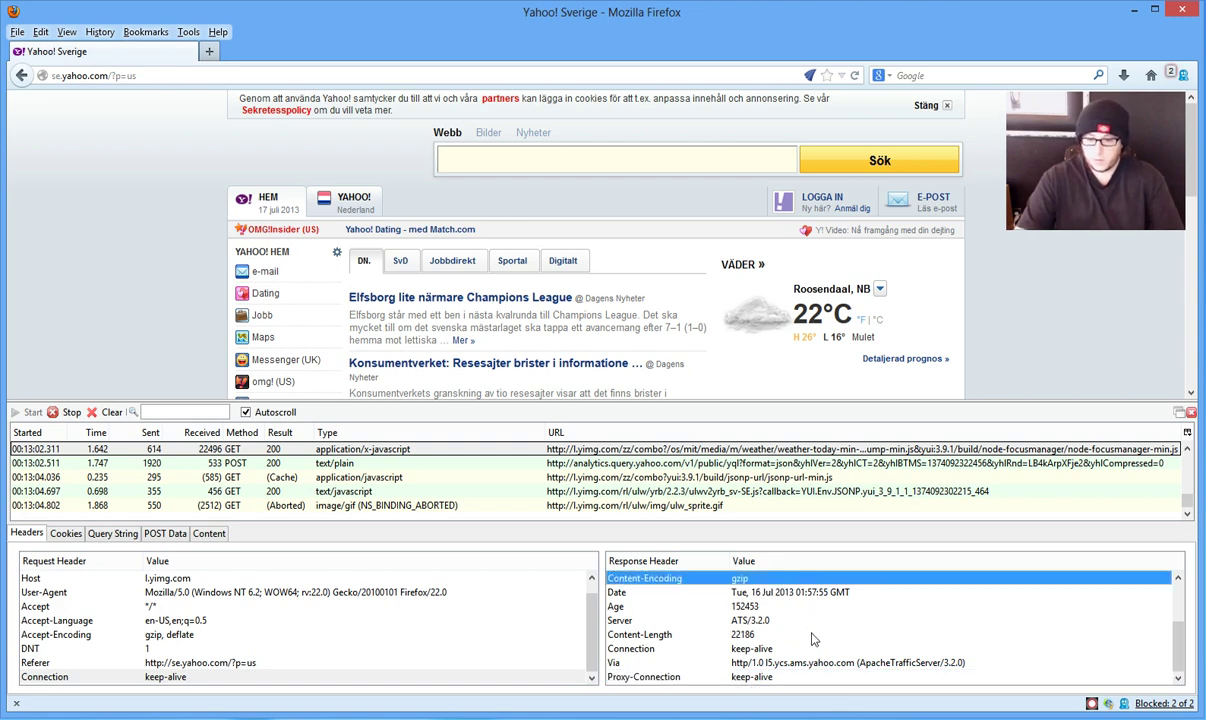
scroll(822, 648, up, 1)
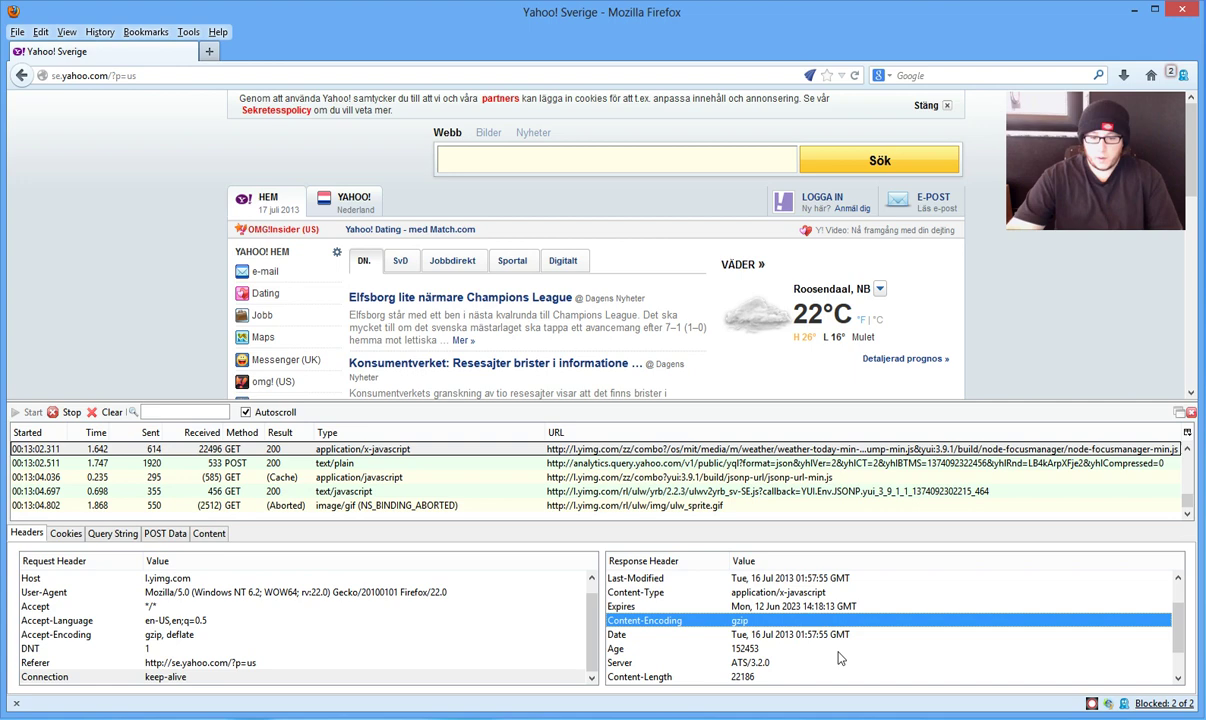
click(788, 594)
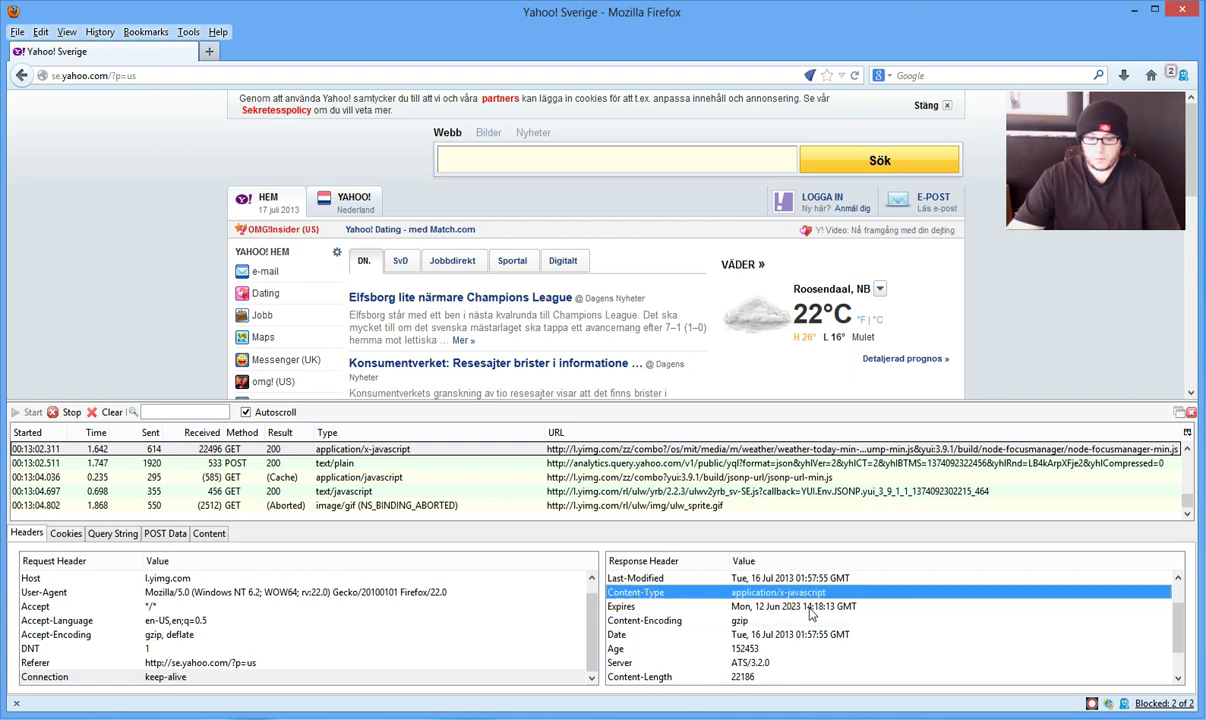
click(810, 608)
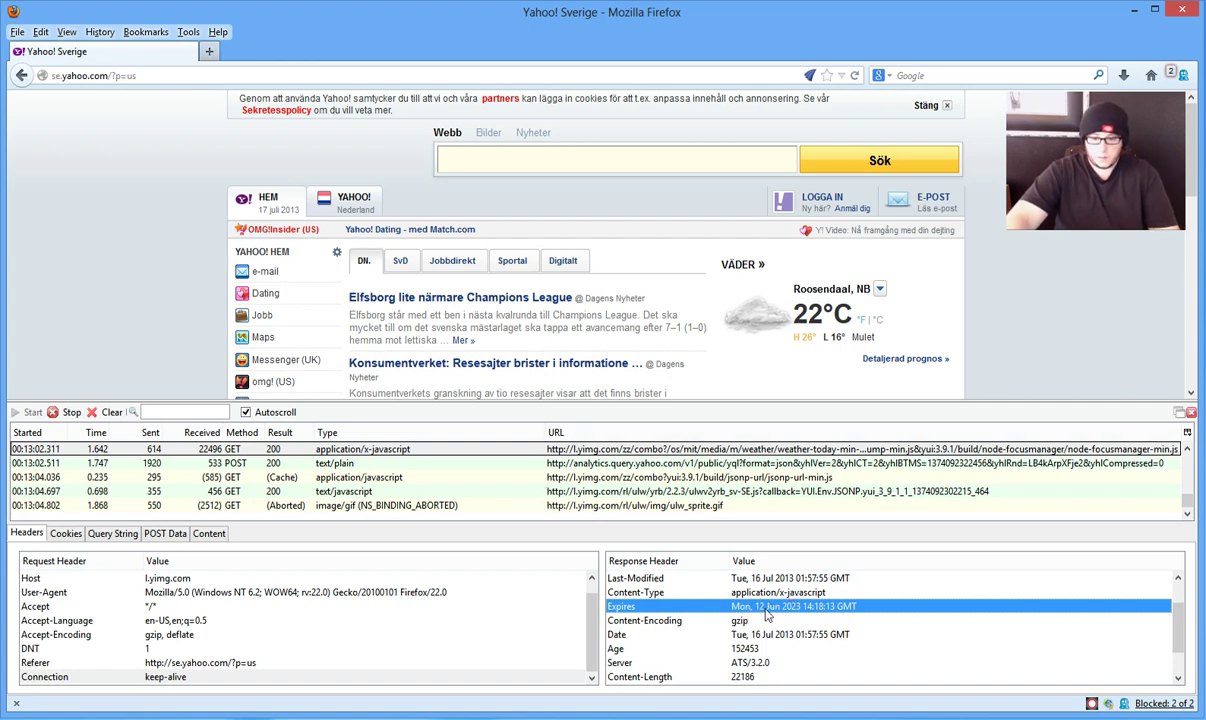
click(803, 465)
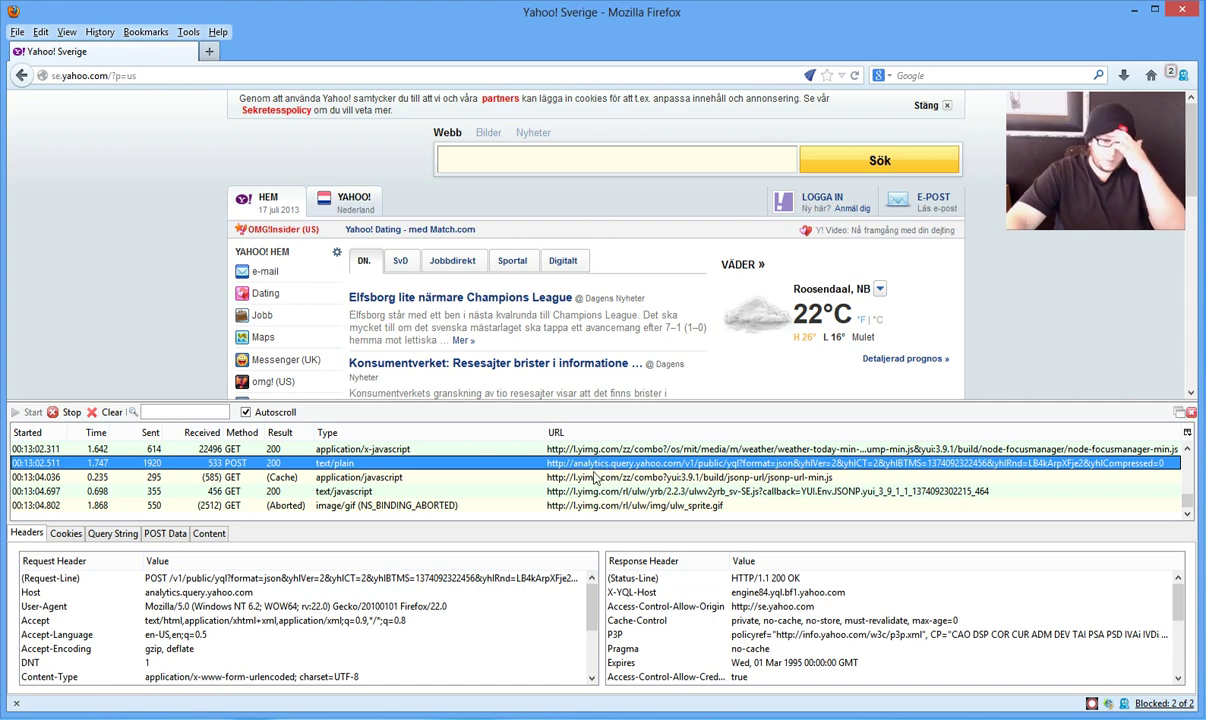
Step: Bring up copy options for the (Request-Line) header row, then dismiss them
click(400, 580)
right_click(398, 582)
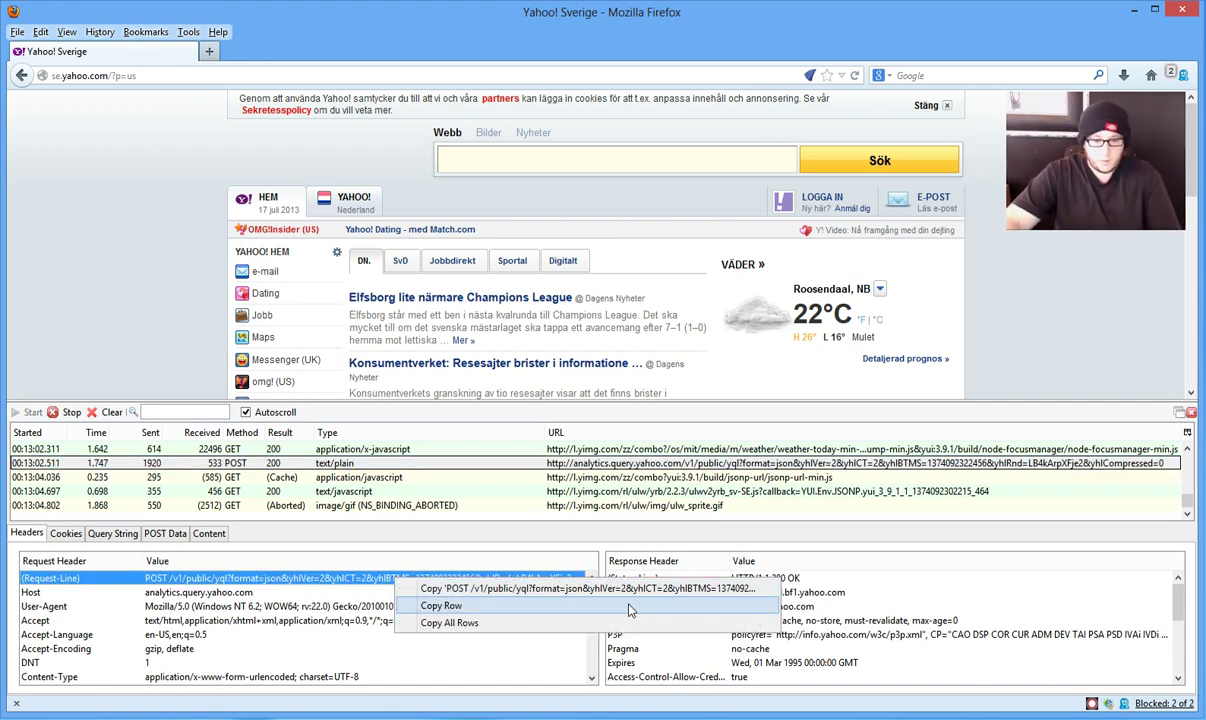
click(313, 608)
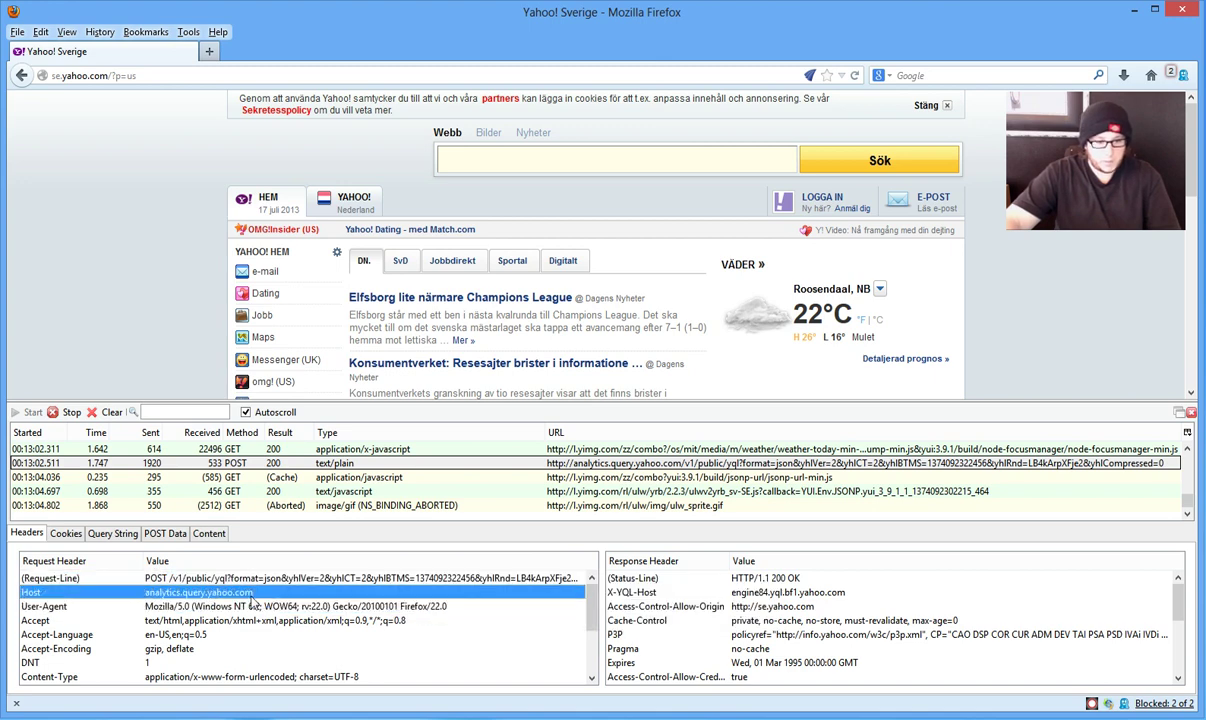
Step: Inspect the POST response's P3P, Expires and Cache-Control headers
scroll(376, 626, down, 1)
scroll(376, 628, down, 2)
scroll(383, 628, up, 3)
scroll(386, 600, down, 1)
click(845, 640)
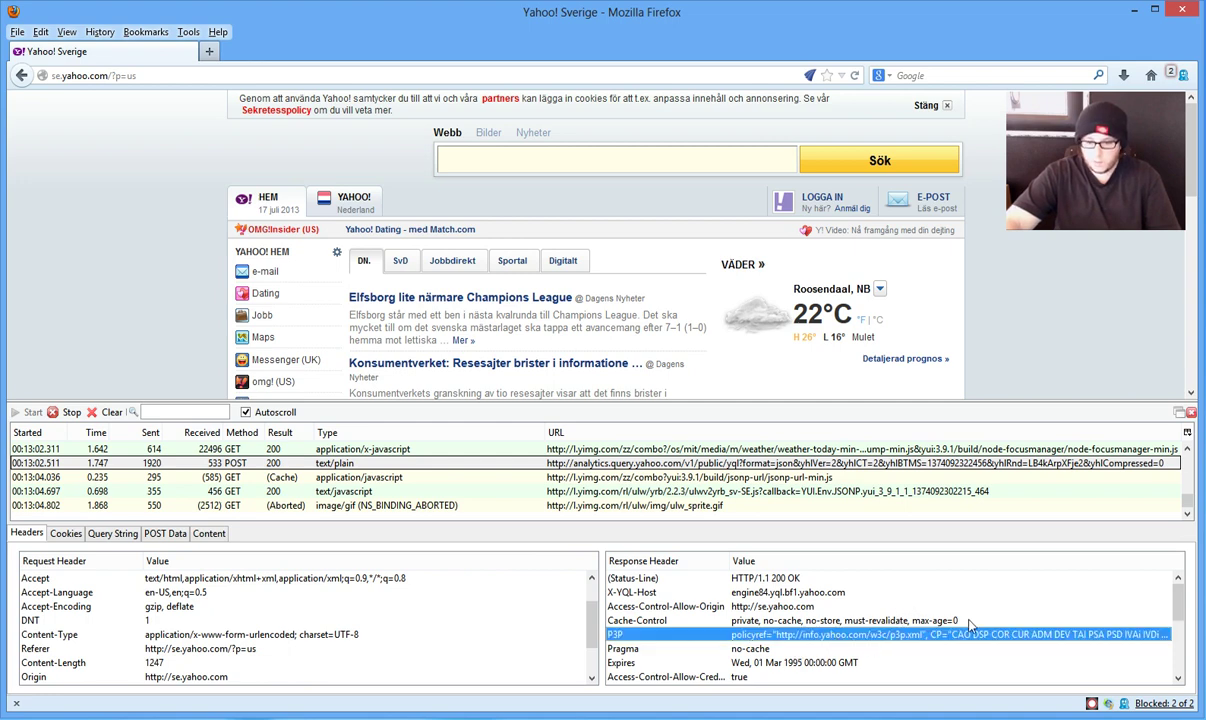
scroll(970, 626, down, 2)
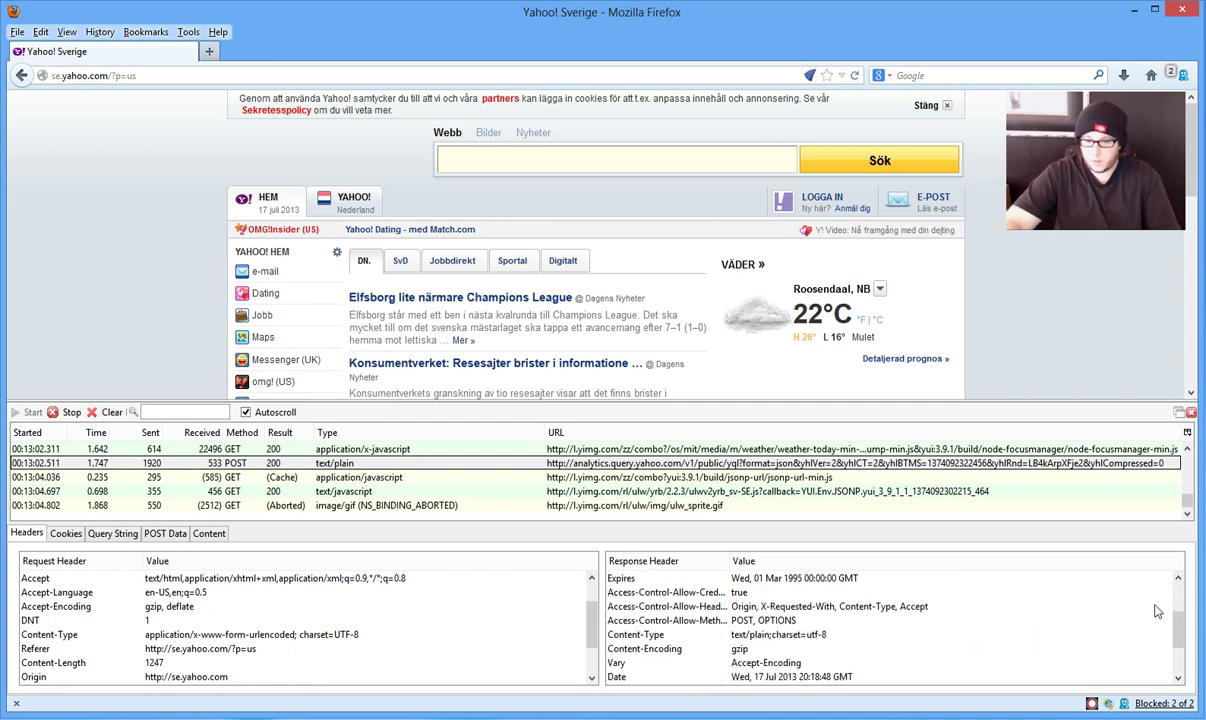
click(792, 582)
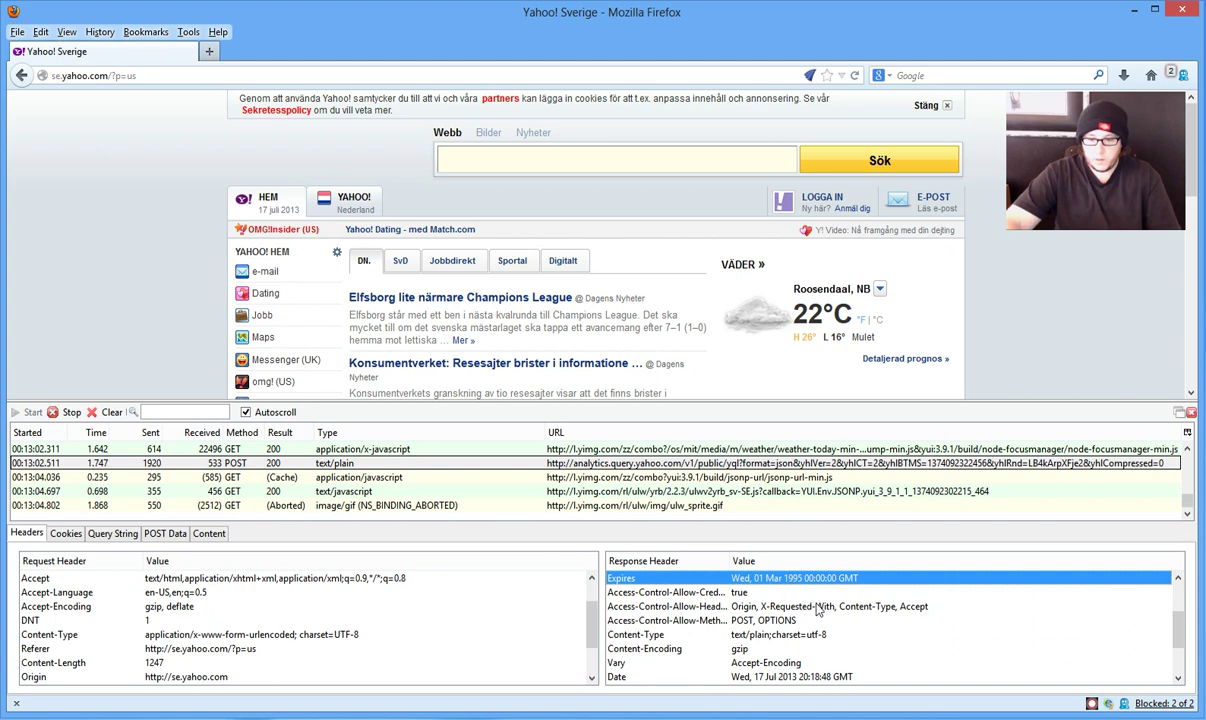
scroll(816, 610, up, 1)
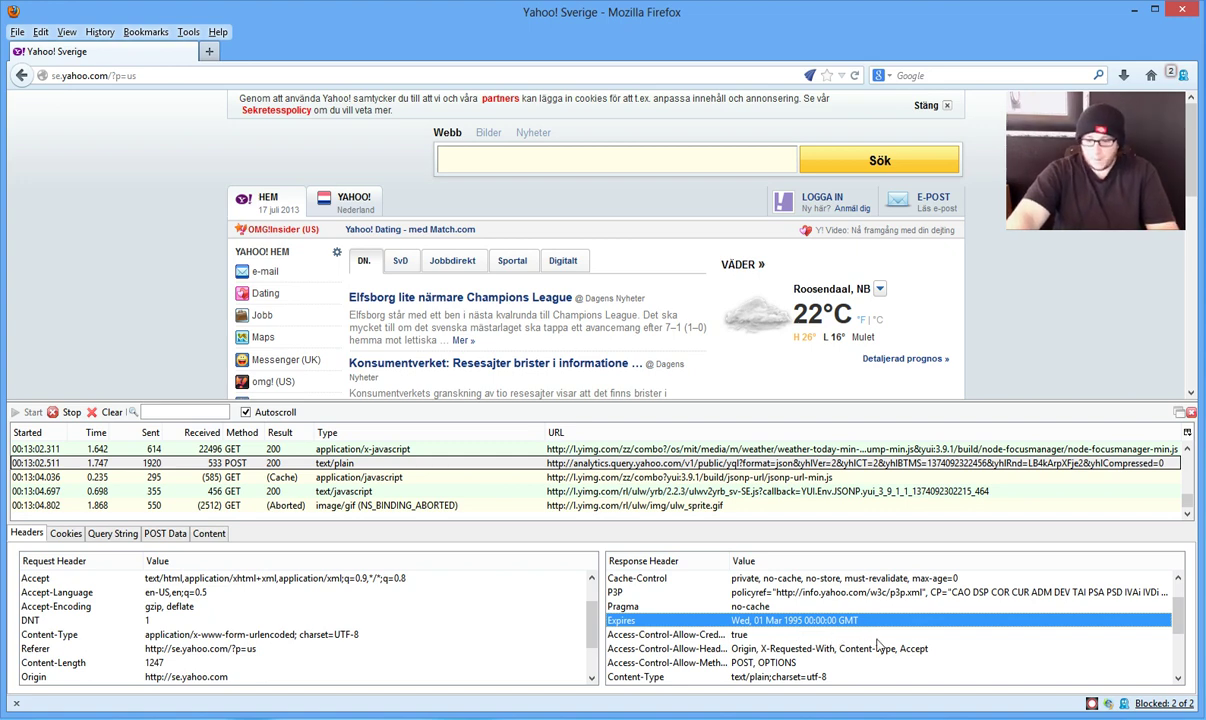
scroll(872, 666, down, 2)
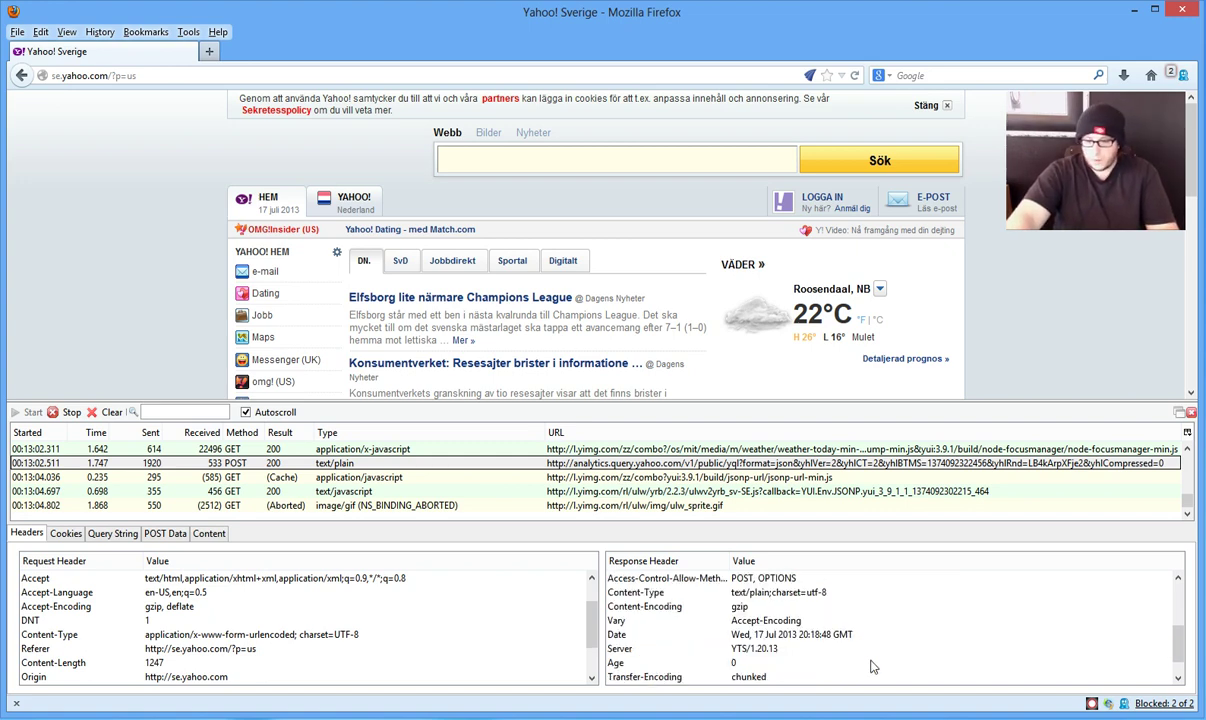
scroll(872, 666, up, 3)
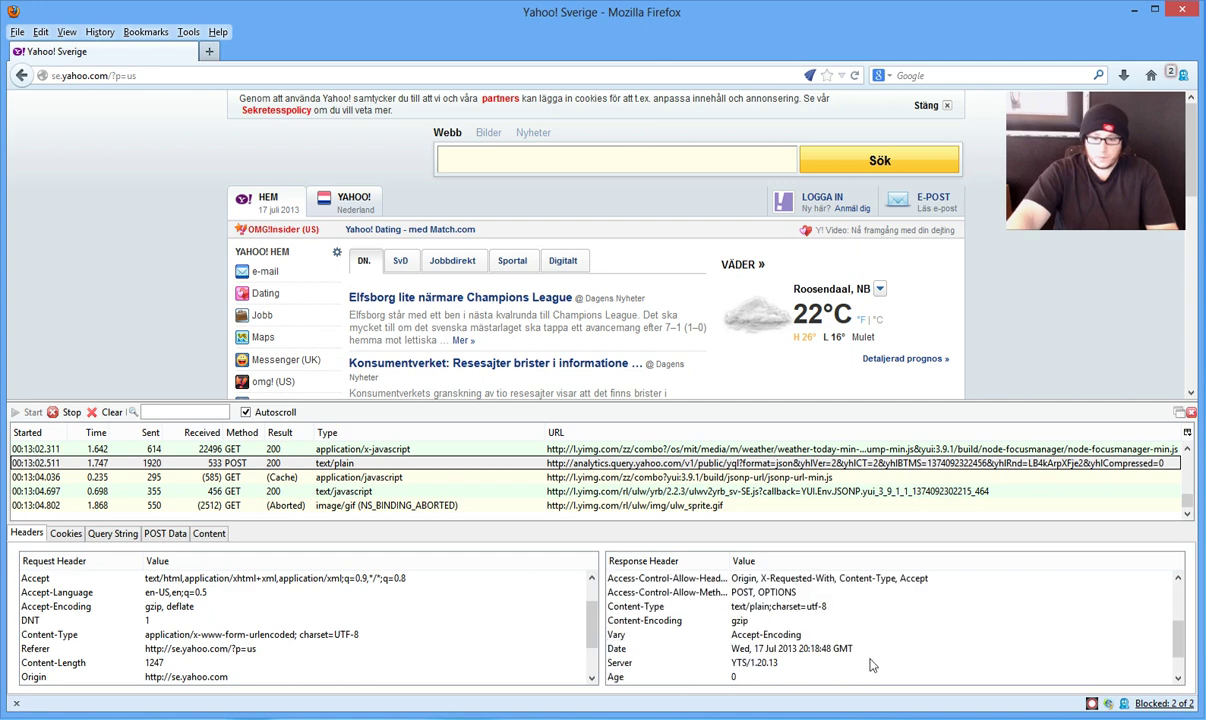
scroll(878, 666, up, 1)
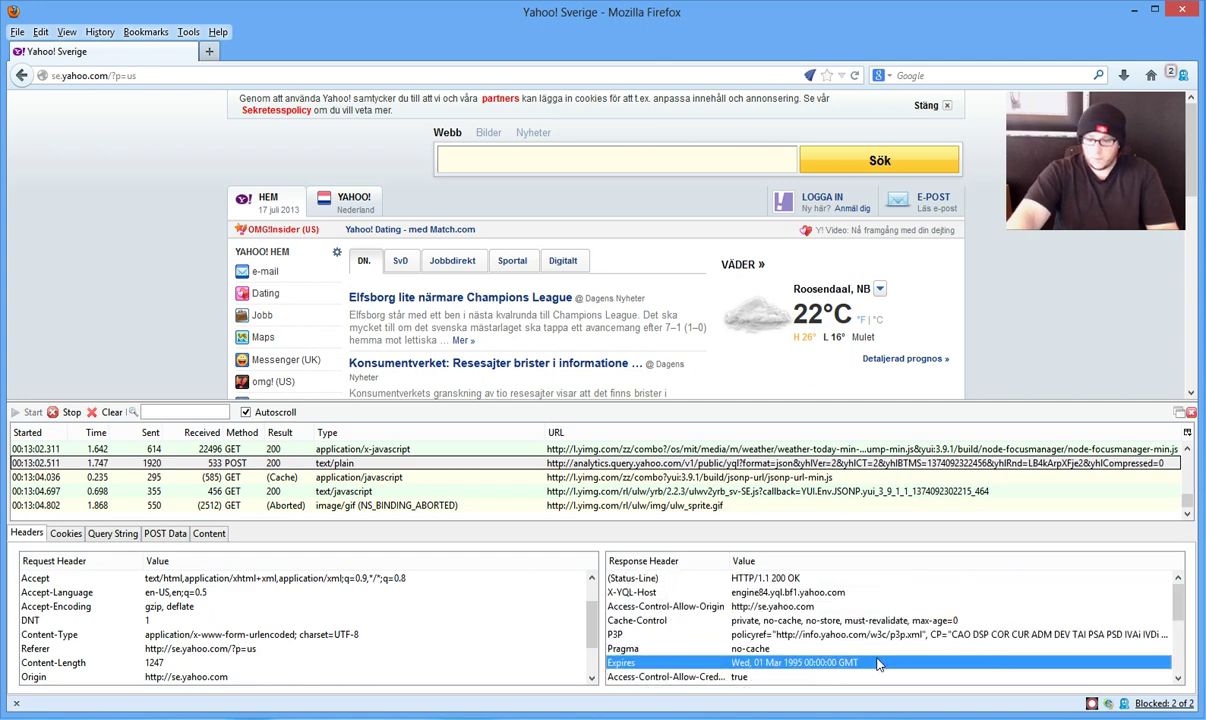
click(852, 623)
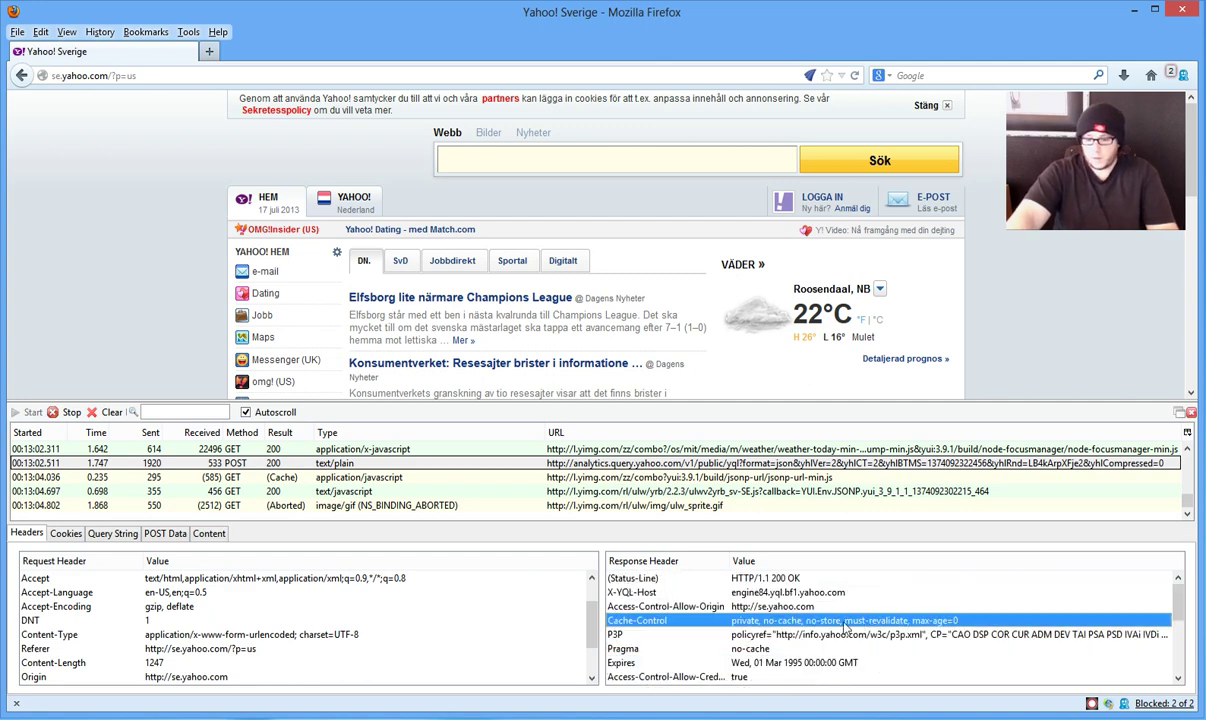
Step: Show ulwv2yrb_sv-SE.js request headers and inspect its Date and 2026 Expires values
click(809, 478)
click(786, 492)
click(885, 650)
scroll(900, 656, down, 1)
scroll(912, 661, down, 2)
scroll(862, 622, up, 1)
click(795, 597)
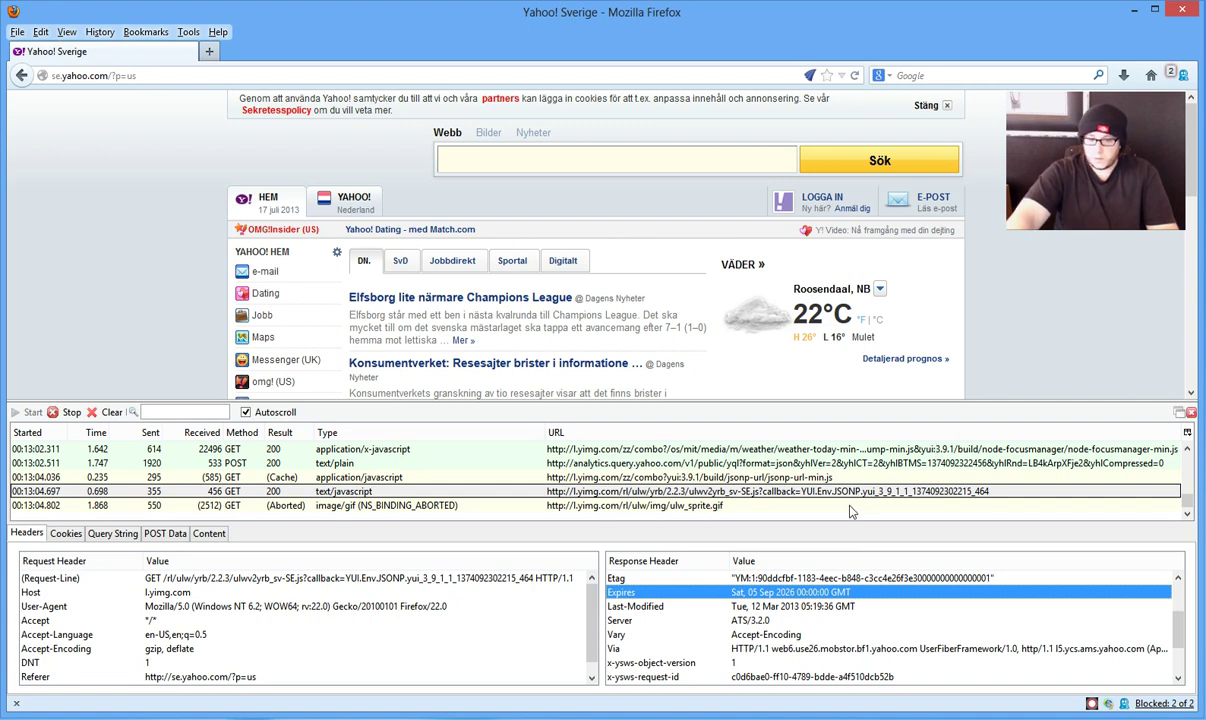
Step: Check the aborted ulw_sprite.gif request's Expires date, then stop capture and open Collusion
click(851, 508)
click(801, 621)
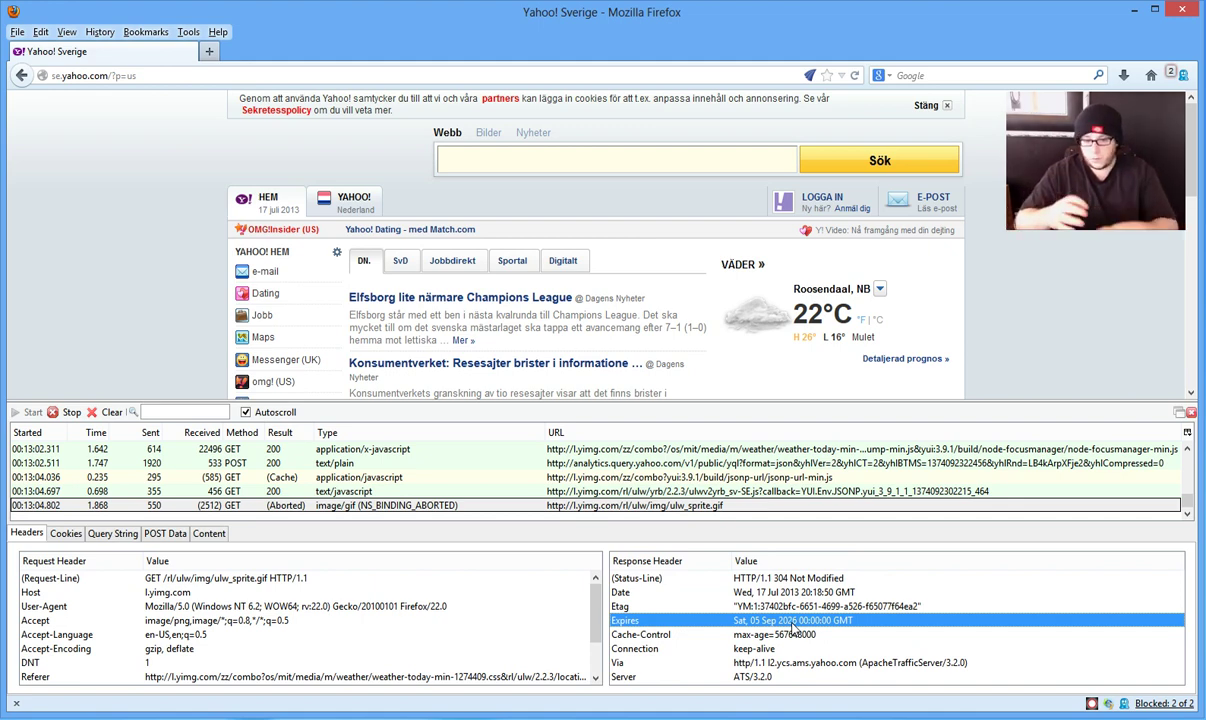
click(67, 413)
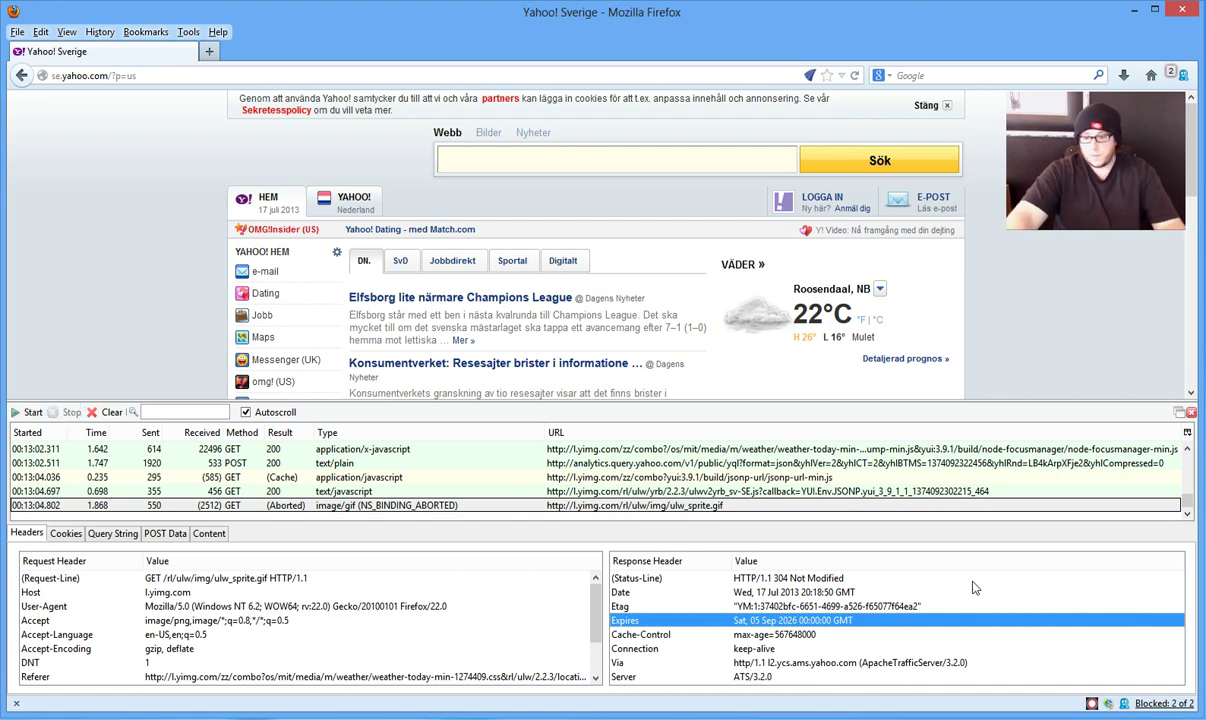
click(1093, 706)
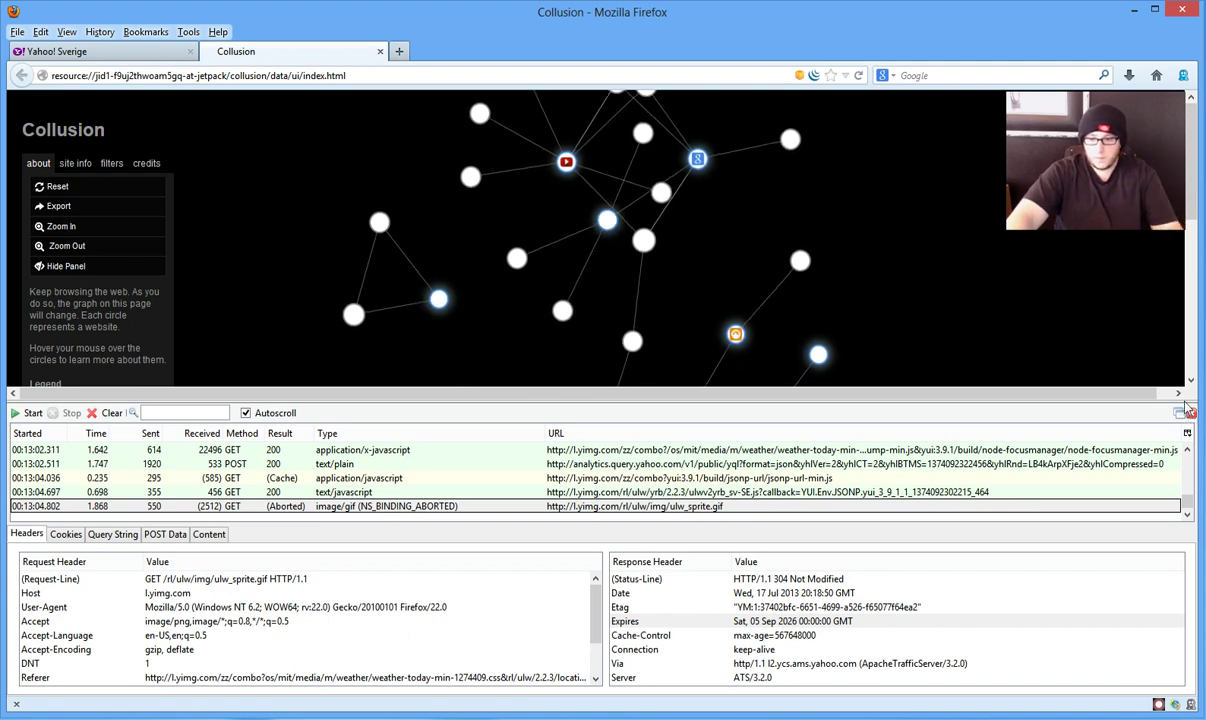
Step: Close the HttpFox panel and window, then drag the youtube.com and google.com nodes lower
click(1190, 414)
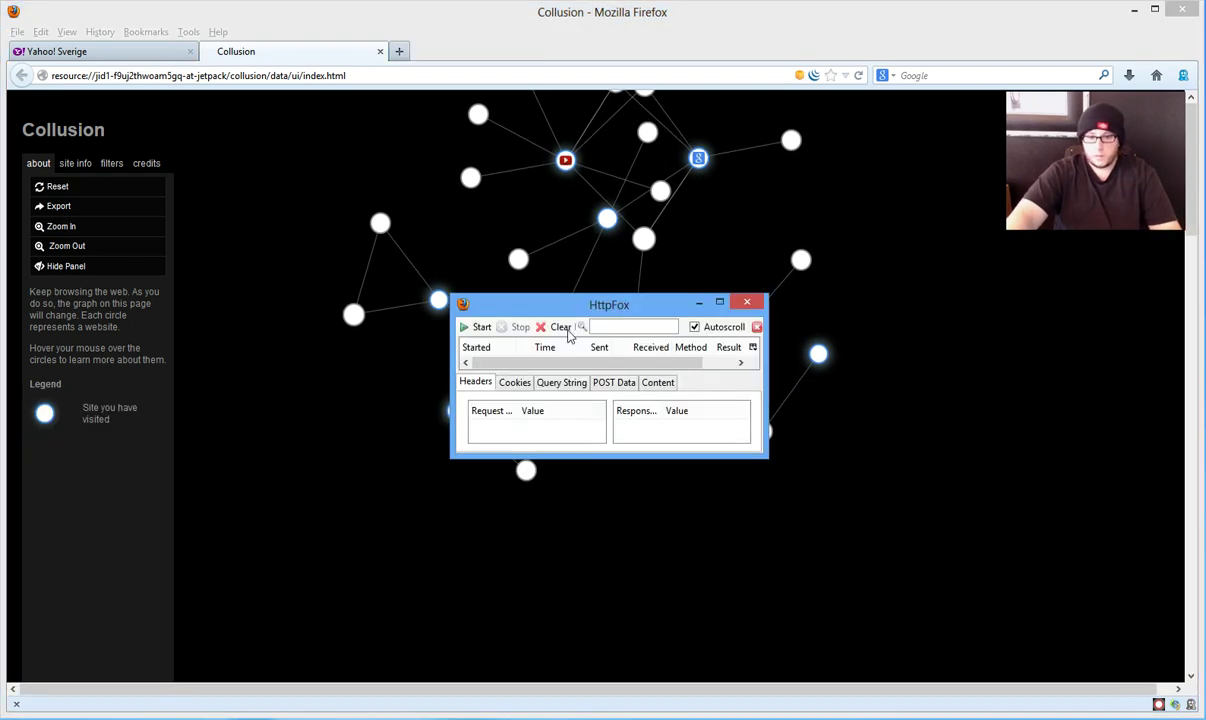
click(711, 316)
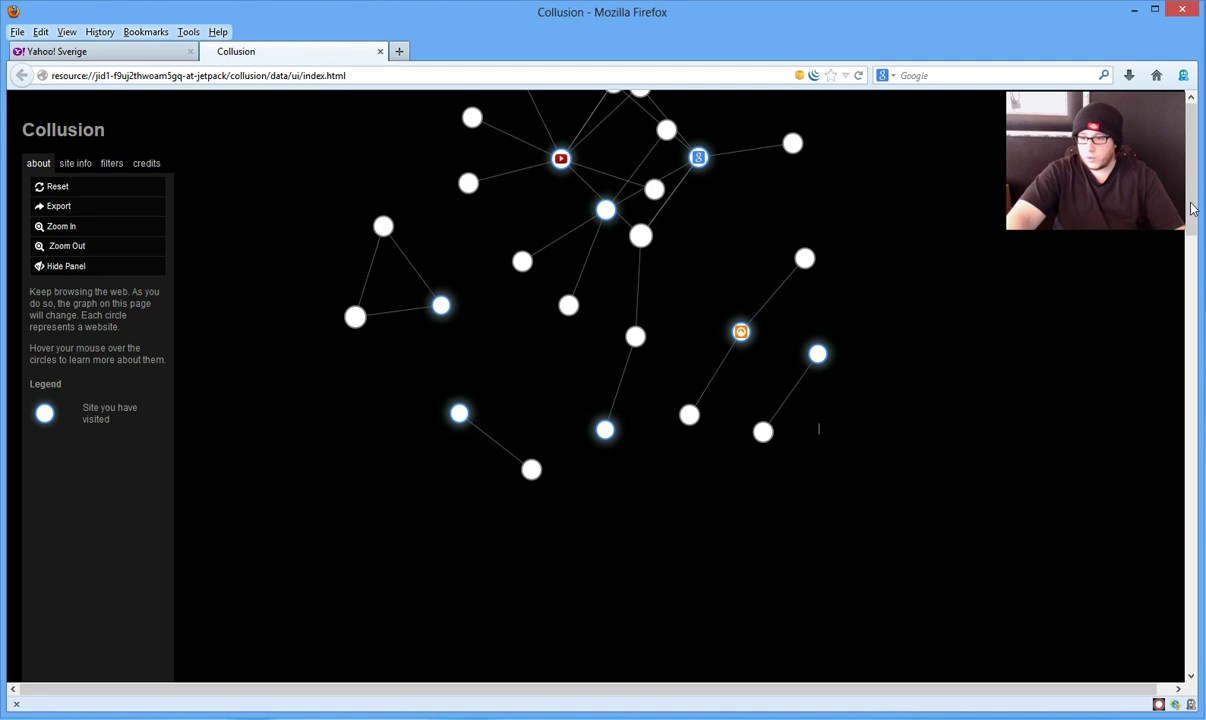
mouse_move(605, 207)
drag(605, 207, 648, 470)
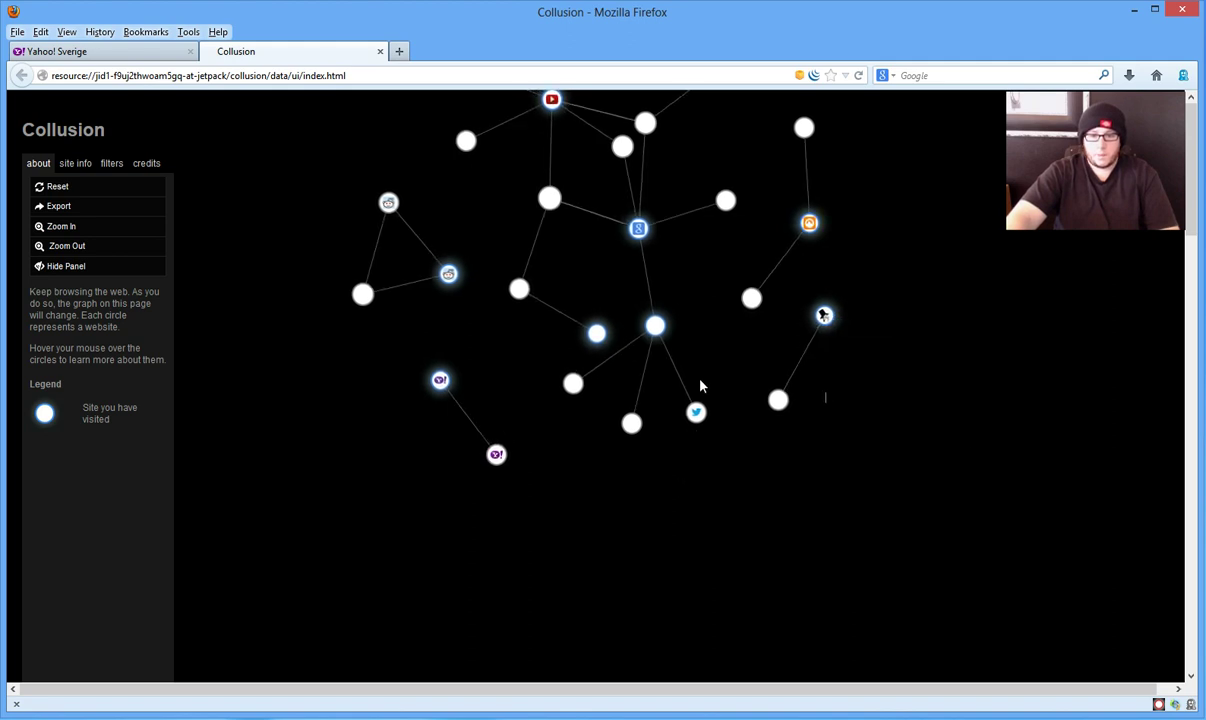
drag(648, 318, 802, 503)
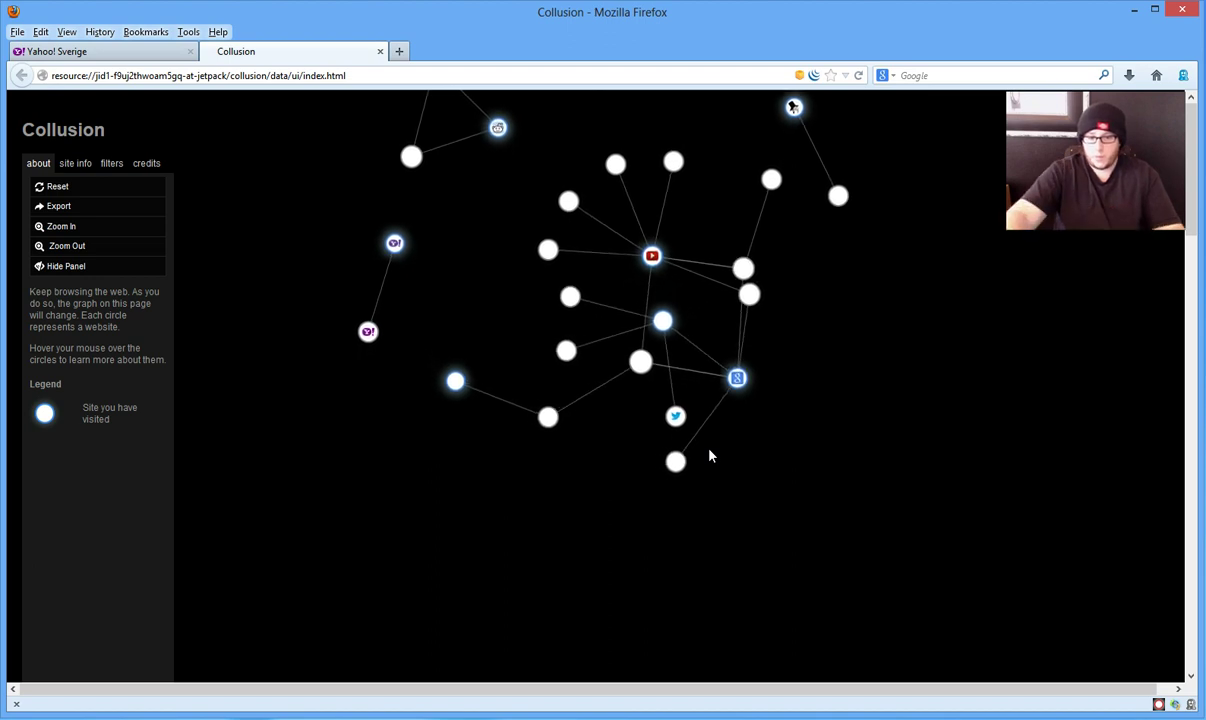
mouse_move(738, 378)
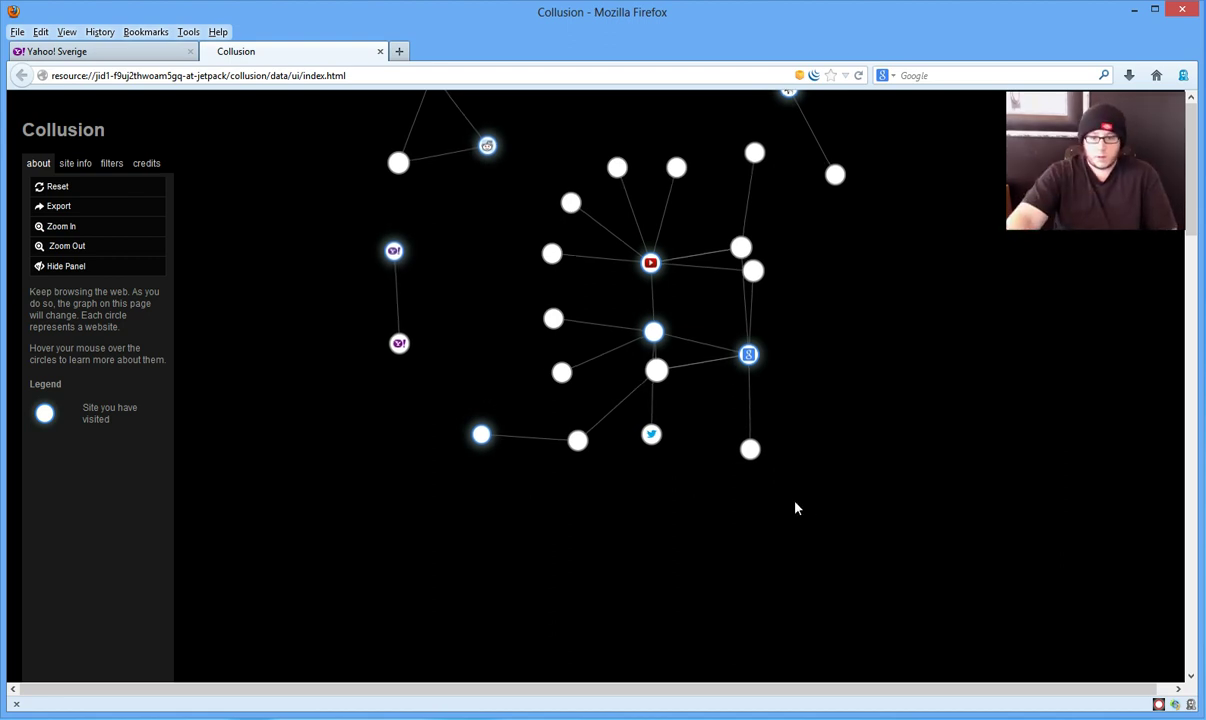
Step: Close the Collusion tab, call up HttpFox with Ctrl+Shift+F2, and return to the Yahoo page
click(381, 51)
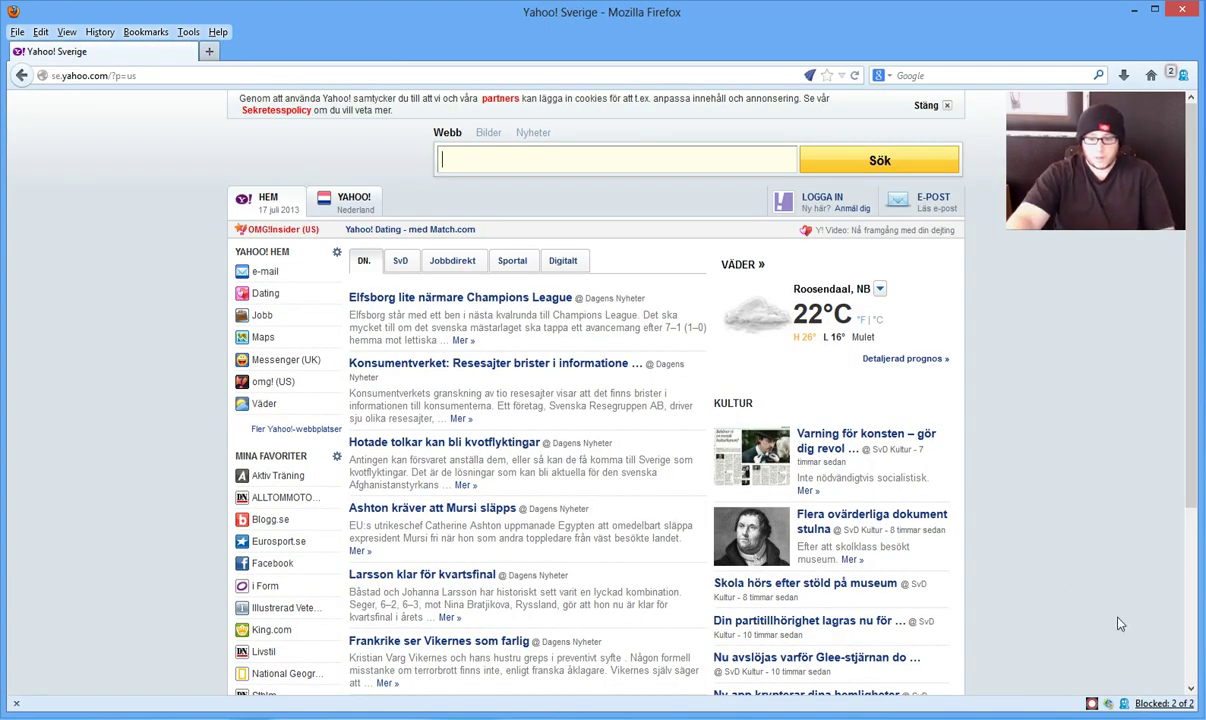
key(ctrl+shift+F2)
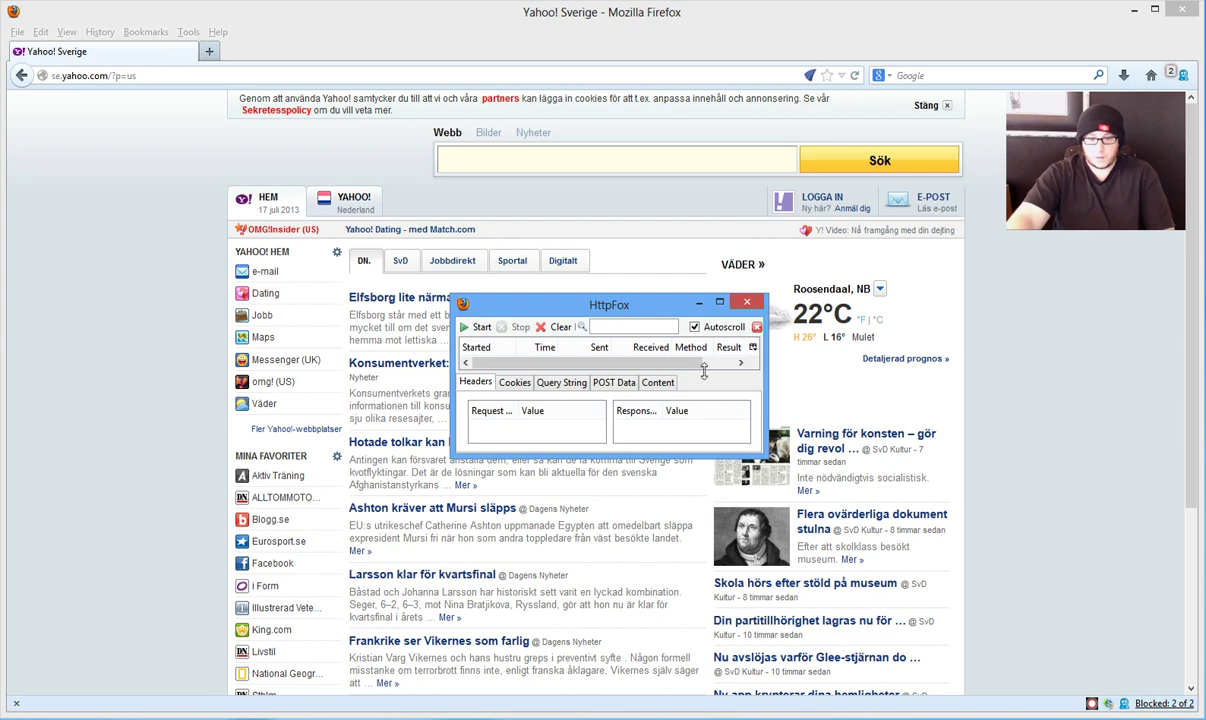
click(710, 282)
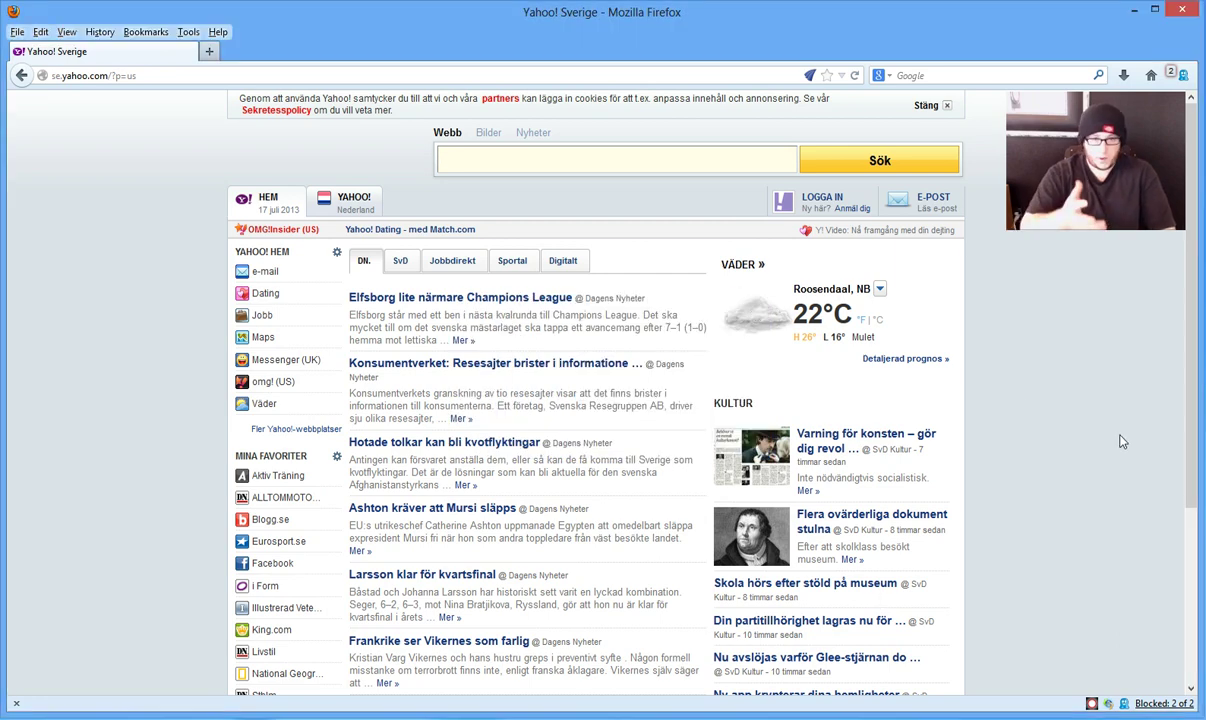